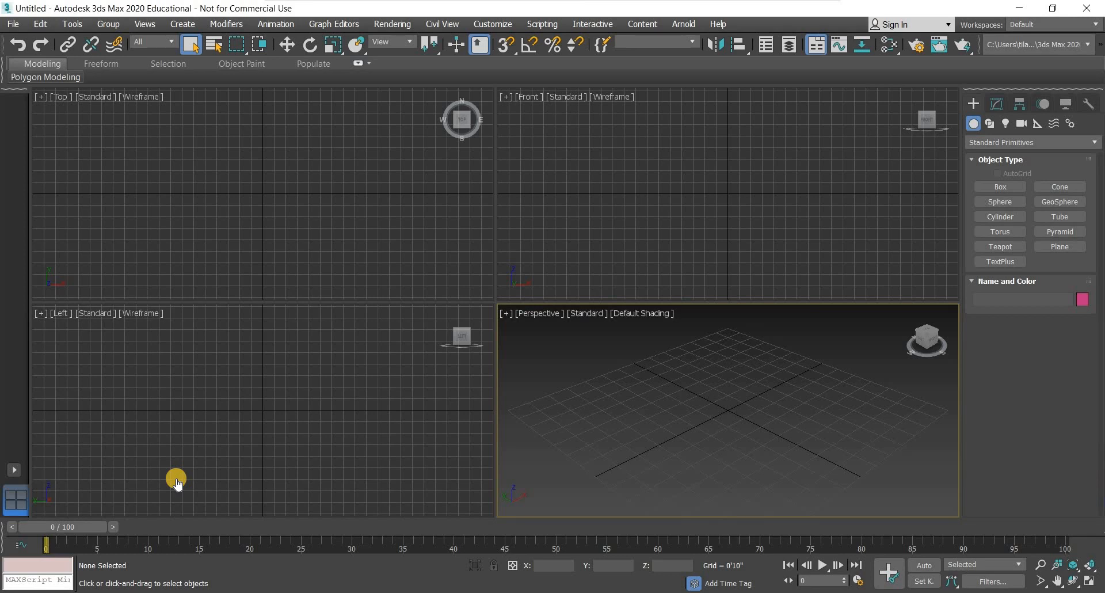
Switch the geometry creation category to AEC Extended.
click(973, 124)
click(998, 144)
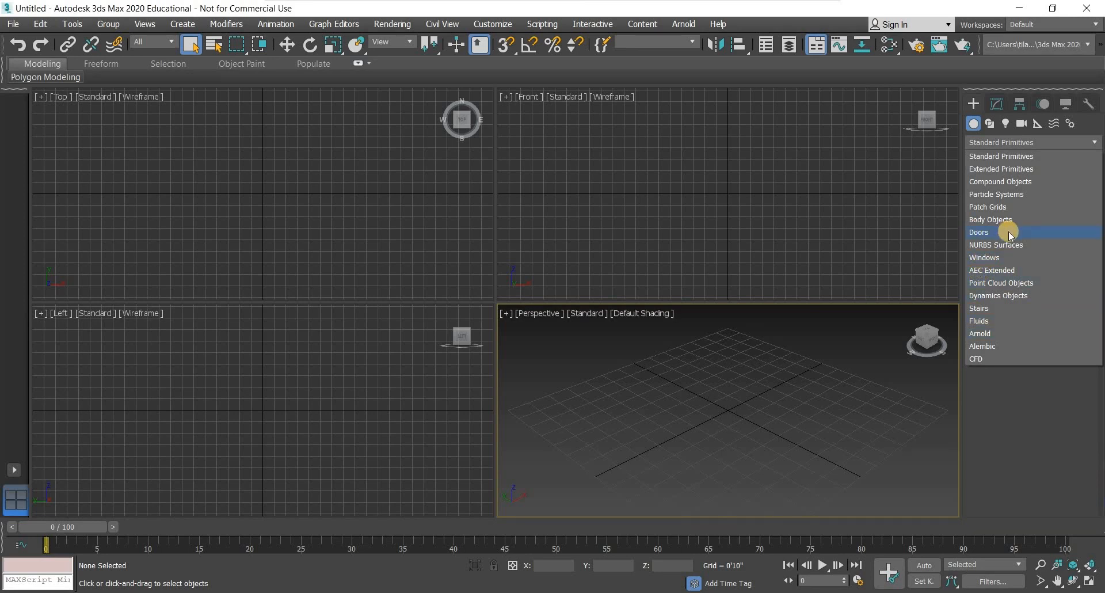
click(991, 270)
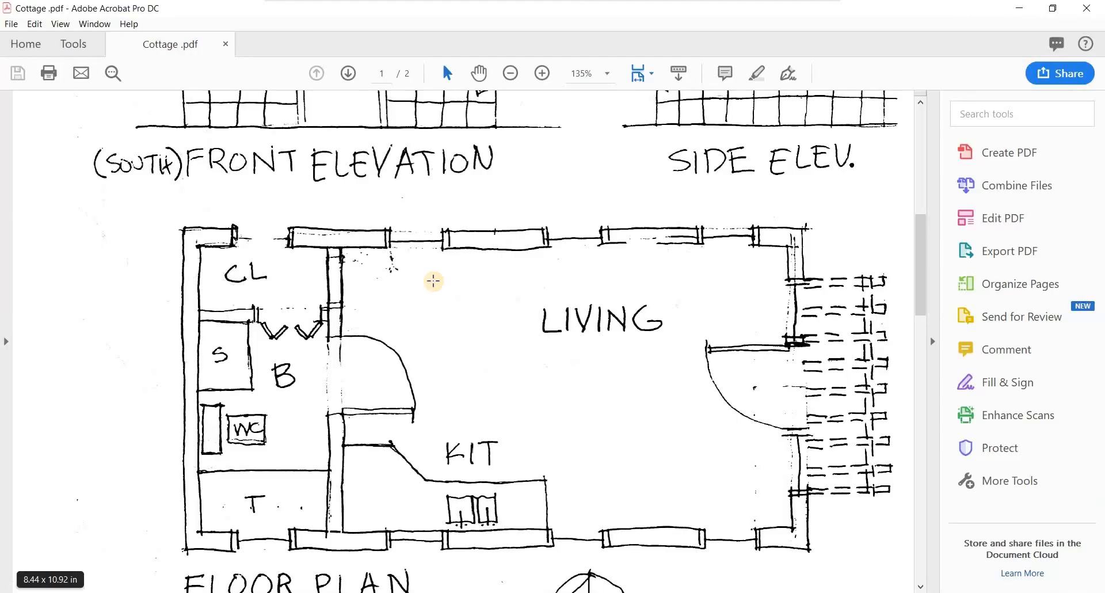
Capture the floor plan drawing from Cottage .pdf, including the dashed structure beside the living room, with the Snipping Tool.
scroll(432, 282, down, 2)
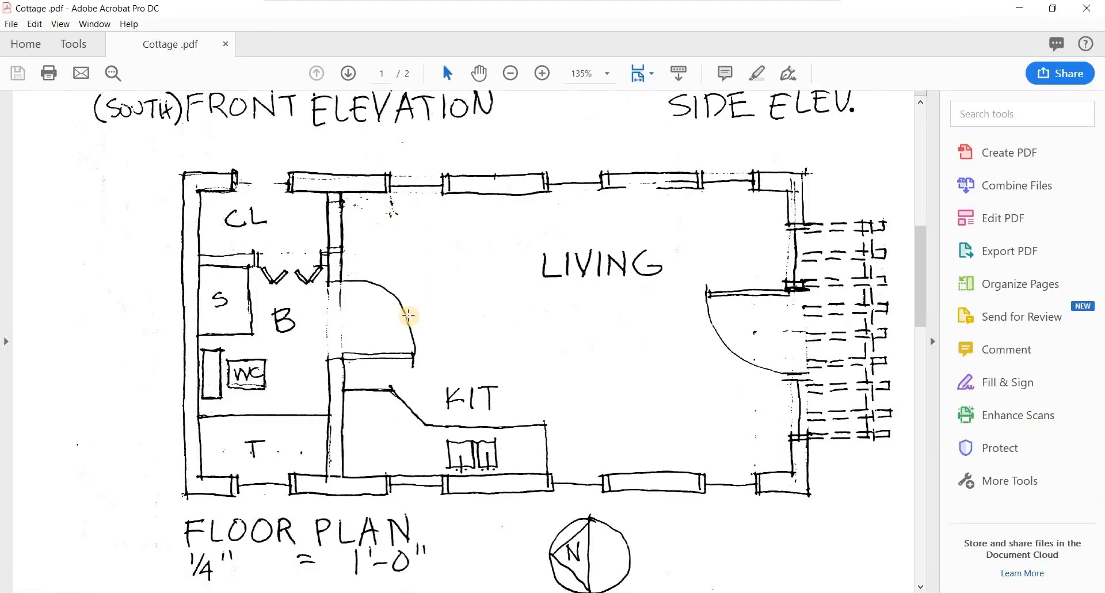
click(68, 27)
click(158, 6)
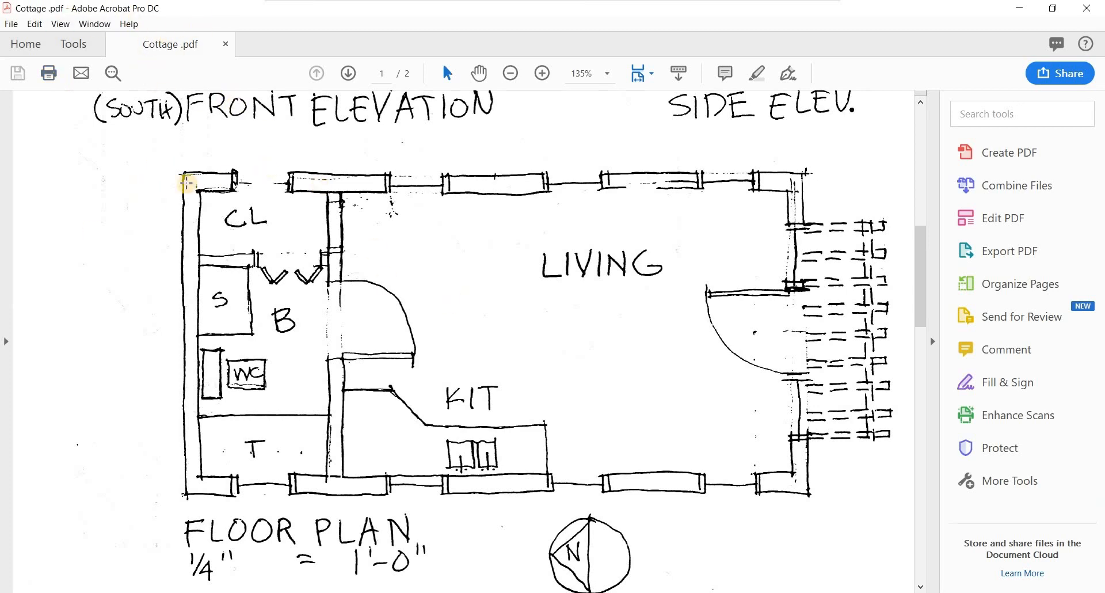
click(84, 581)
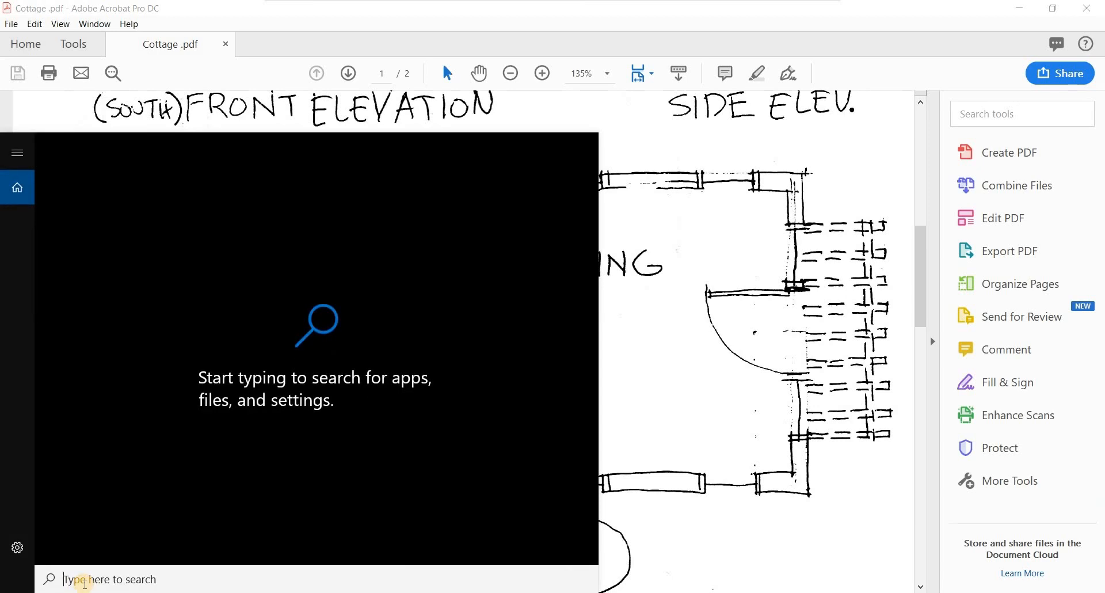
text(snip)
key(Return)
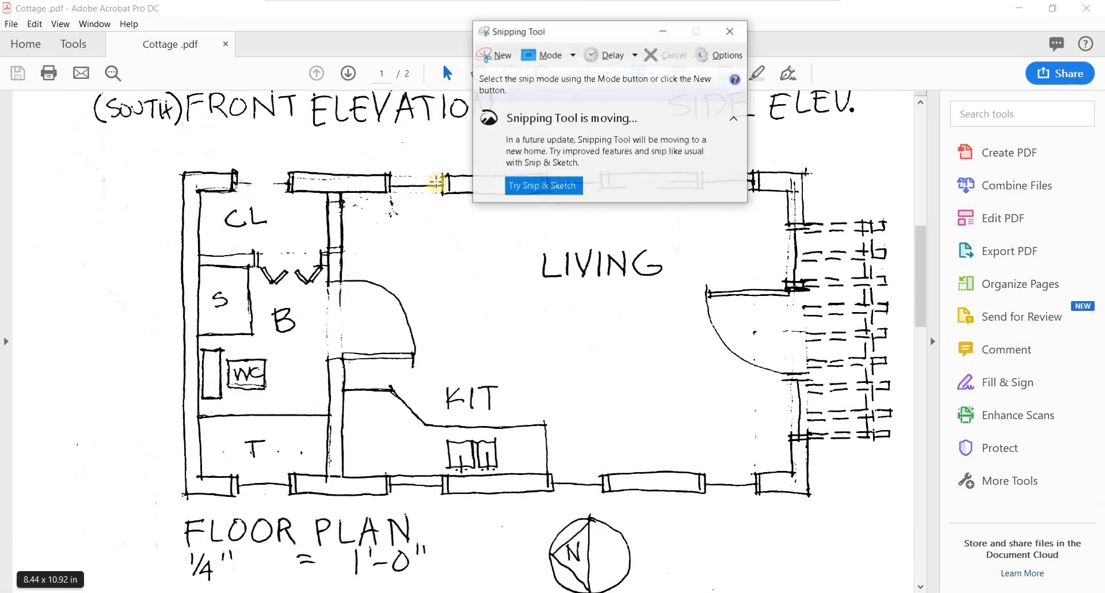
click(499, 54)
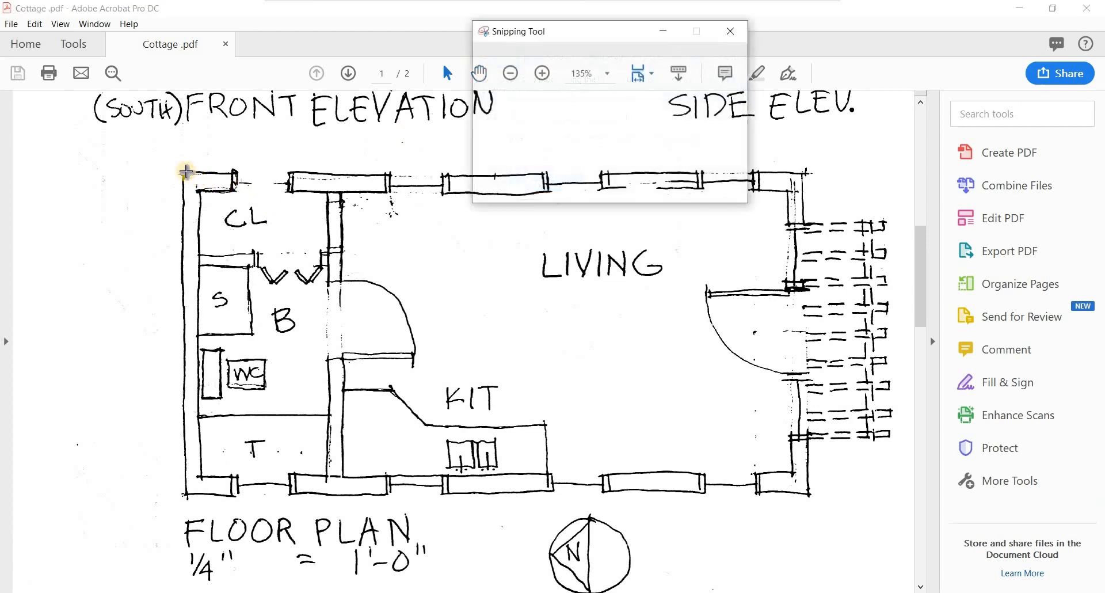
drag(163, 154, 901, 504)
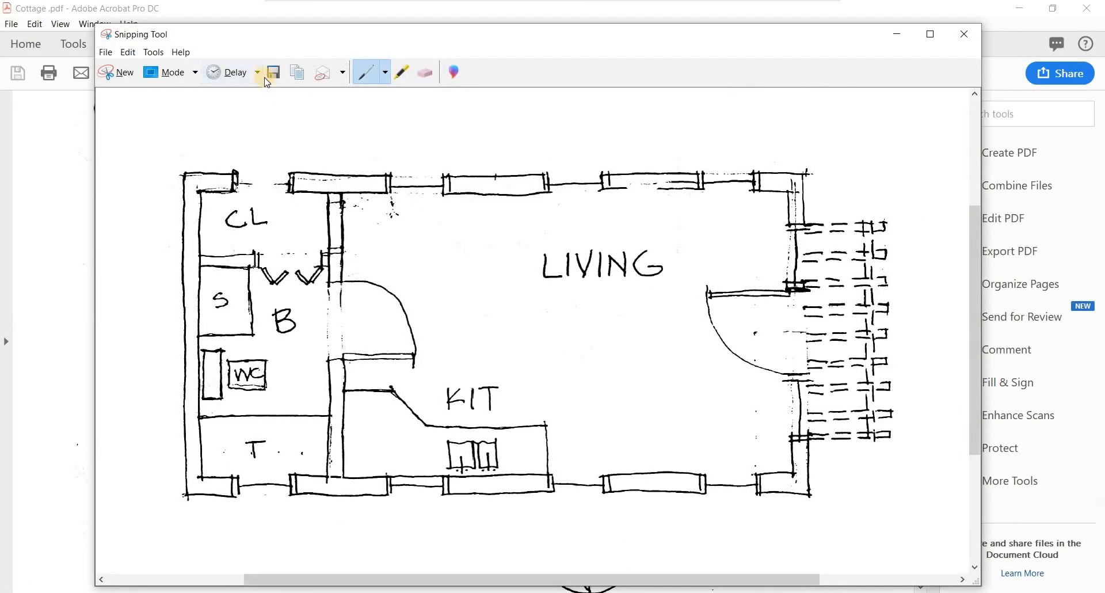
Save the snip to the Desktop as a PNG image named Floor Plan and minimize the Snipping Tool.
click(265, 73)
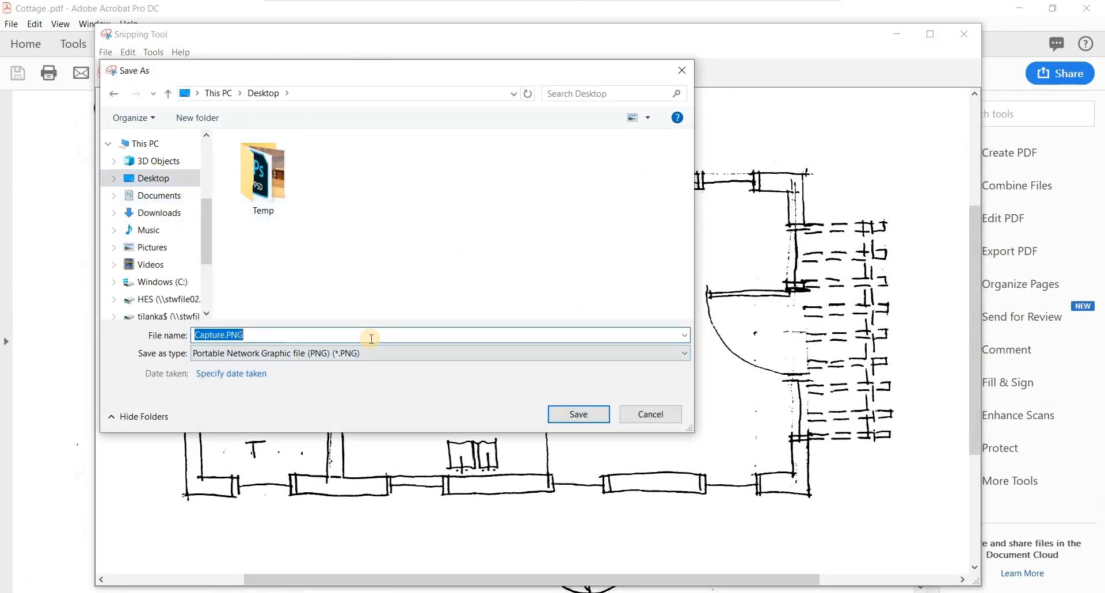
text(Floor Plan)
key(Return)
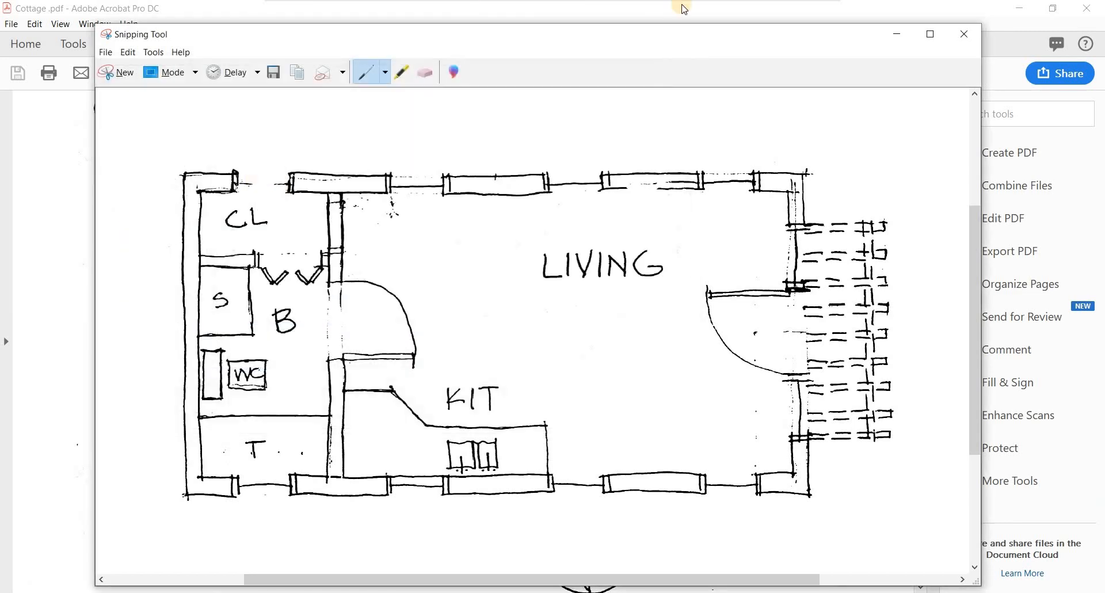
click(896, 36)
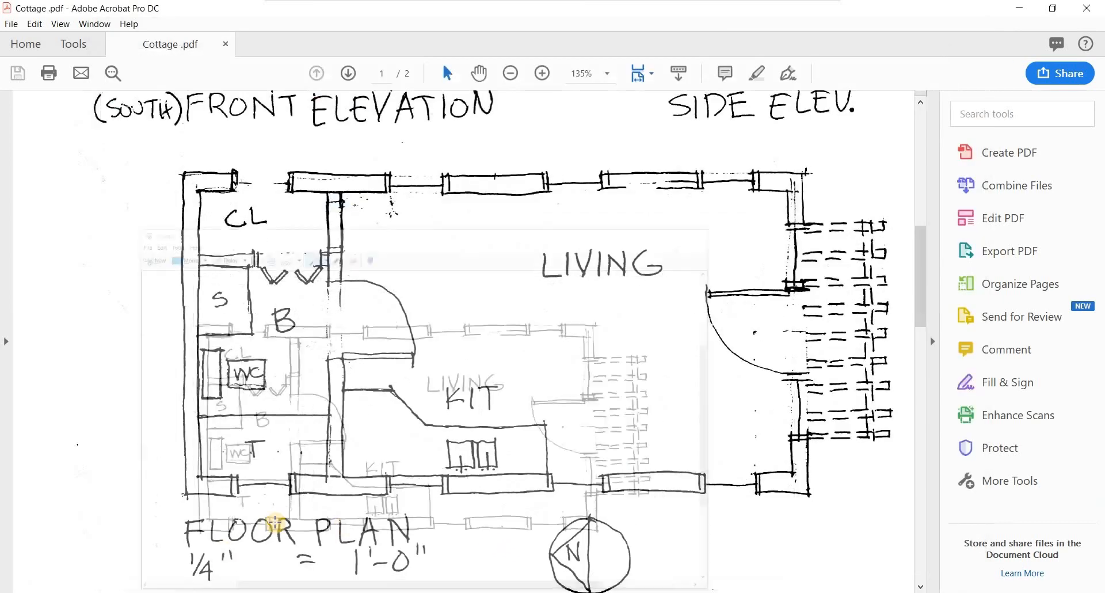
Switch to 3ds Max and draw a standard primitive plane about 1'8 1/2" long and 8'3 1/2" wide in the Top viewport.
key(alt+Tab)
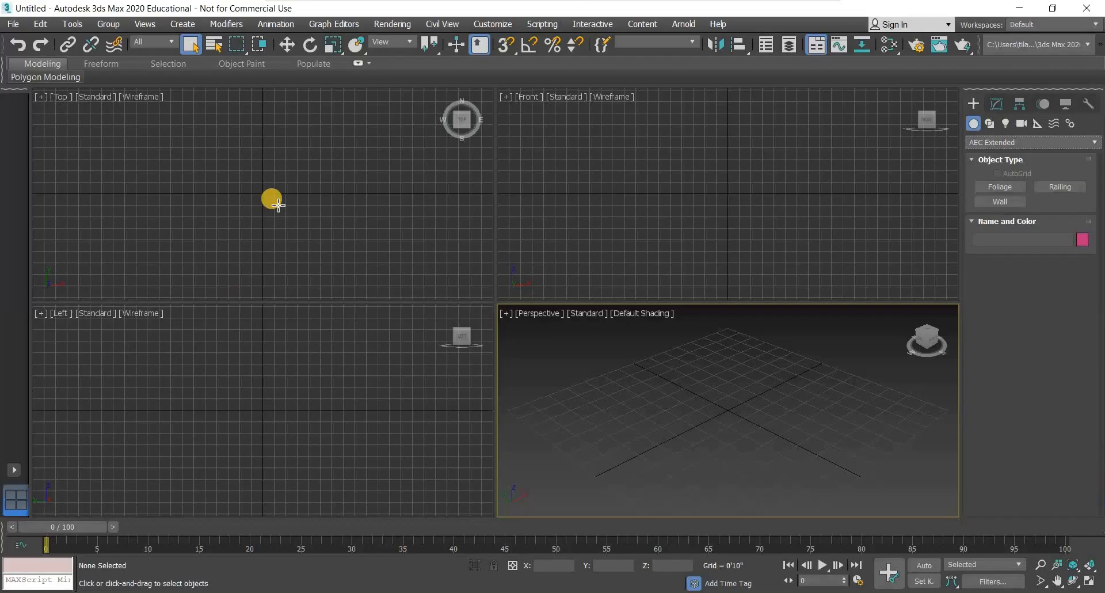
click(987, 142)
click(1031, 156)
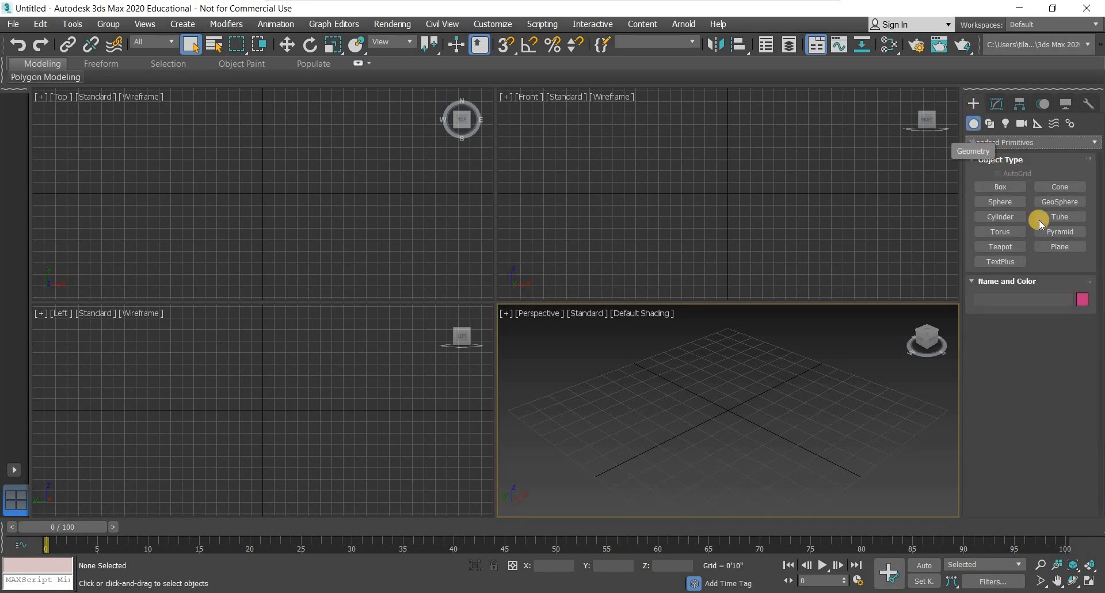
click(1053, 248)
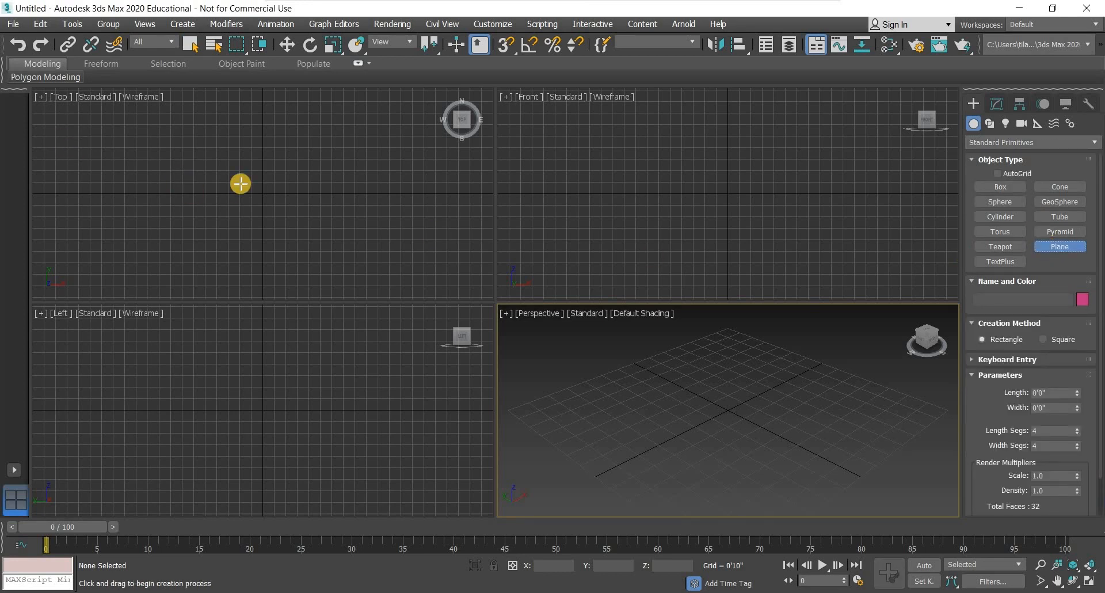
drag(195, 178, 309, 201)
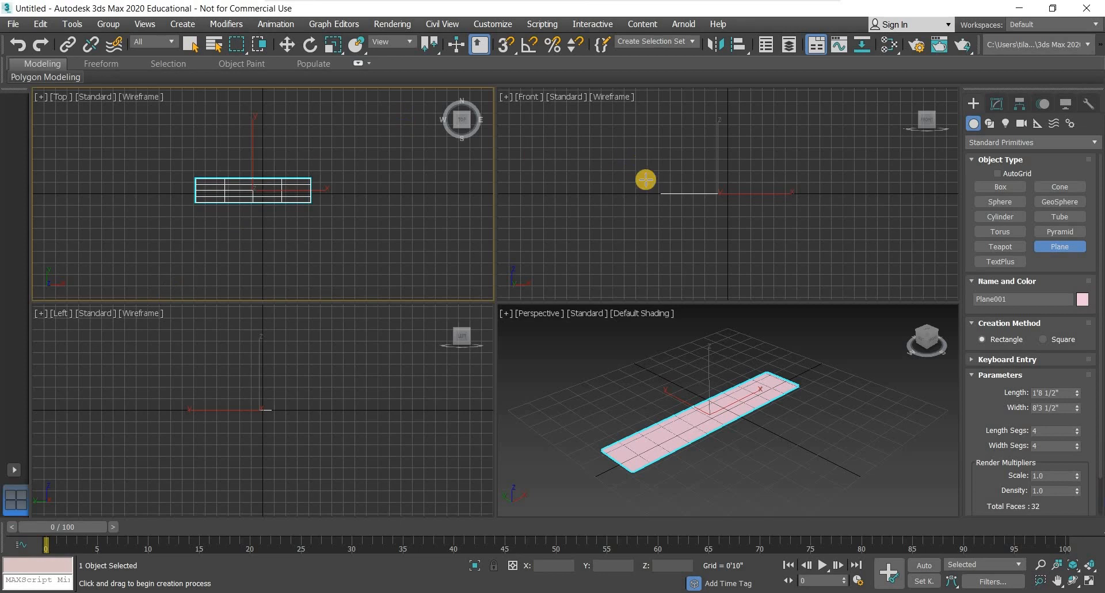
Open the Material Editor and change it from Slate to Compact mode.
click(890, 46)
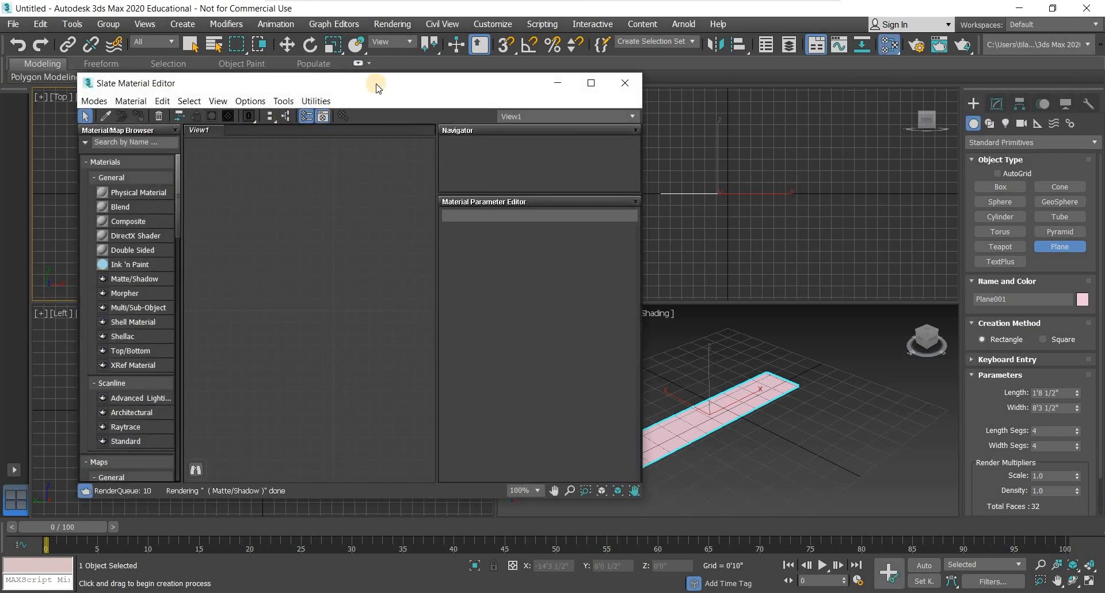
drag(376, 85, 471, 87)
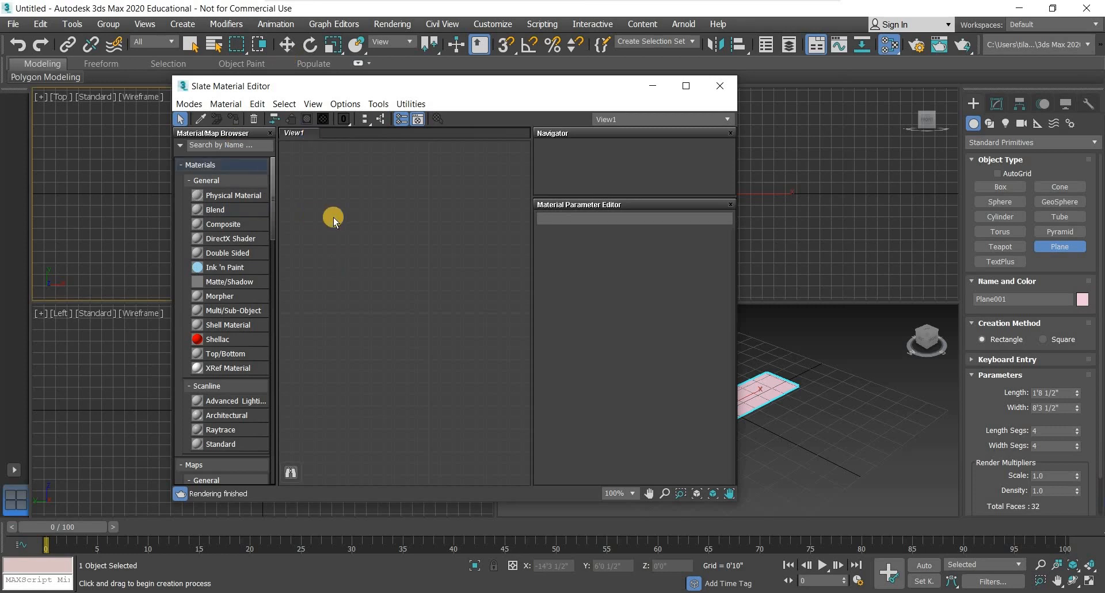
click(192, 106)
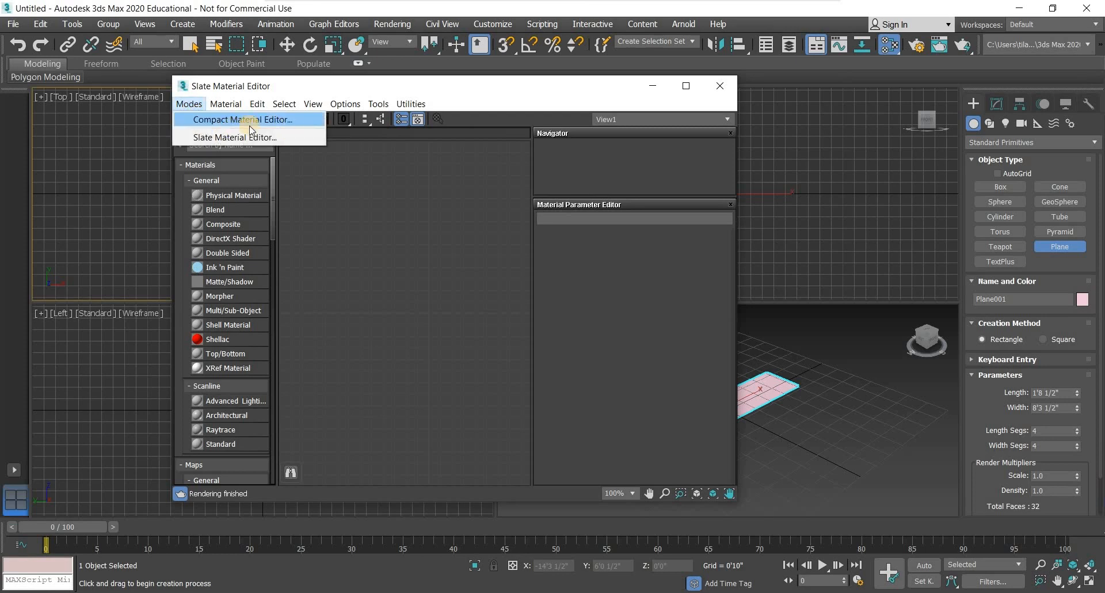
click(279, 119)
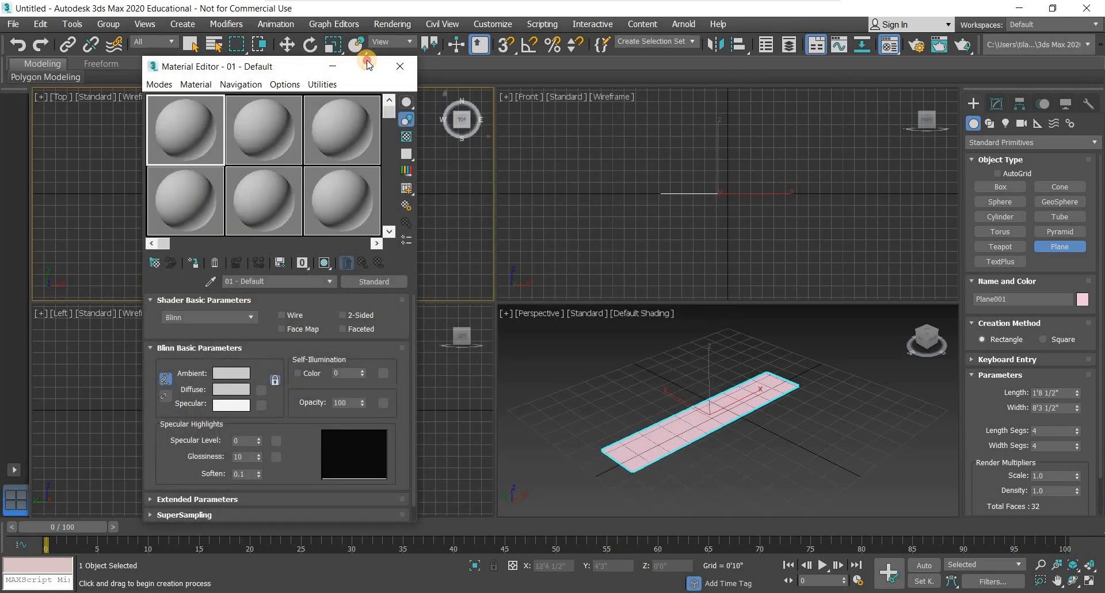
click(367, 64)
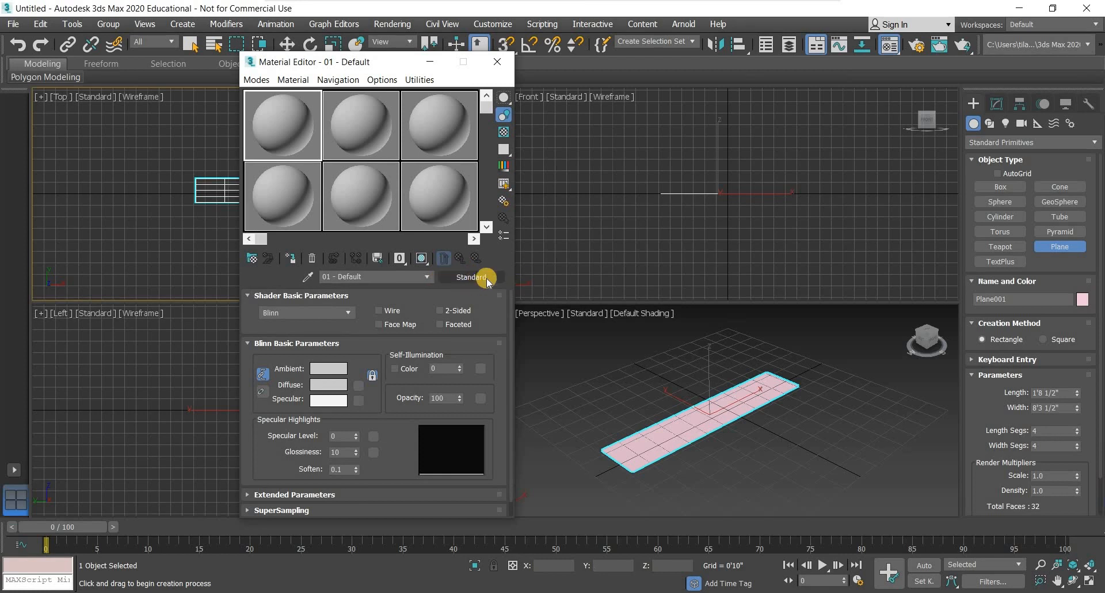
click(466, 278)
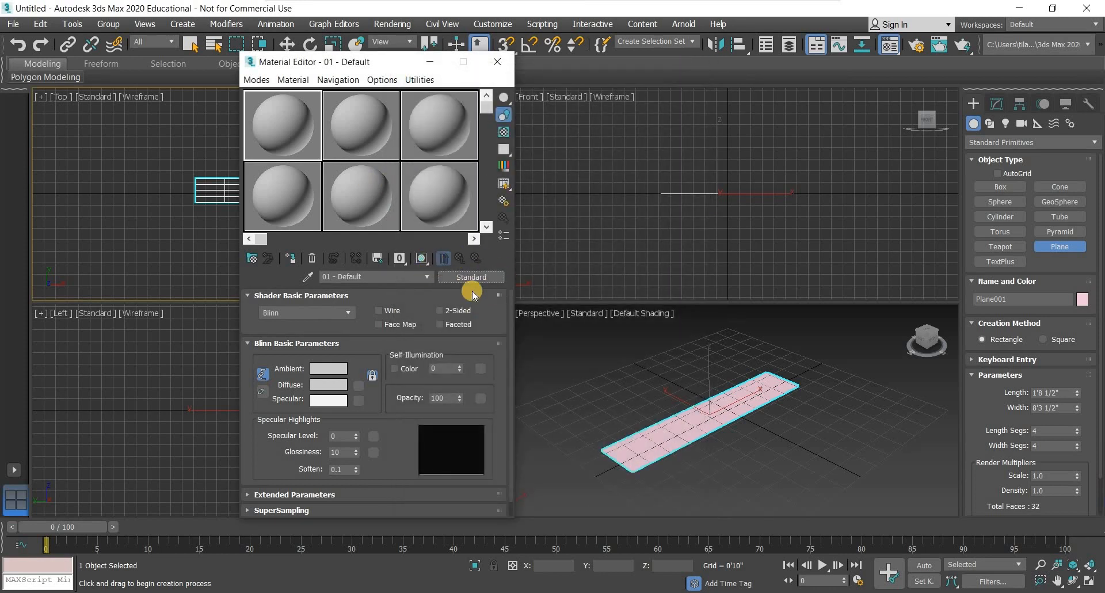
click(473, 277)
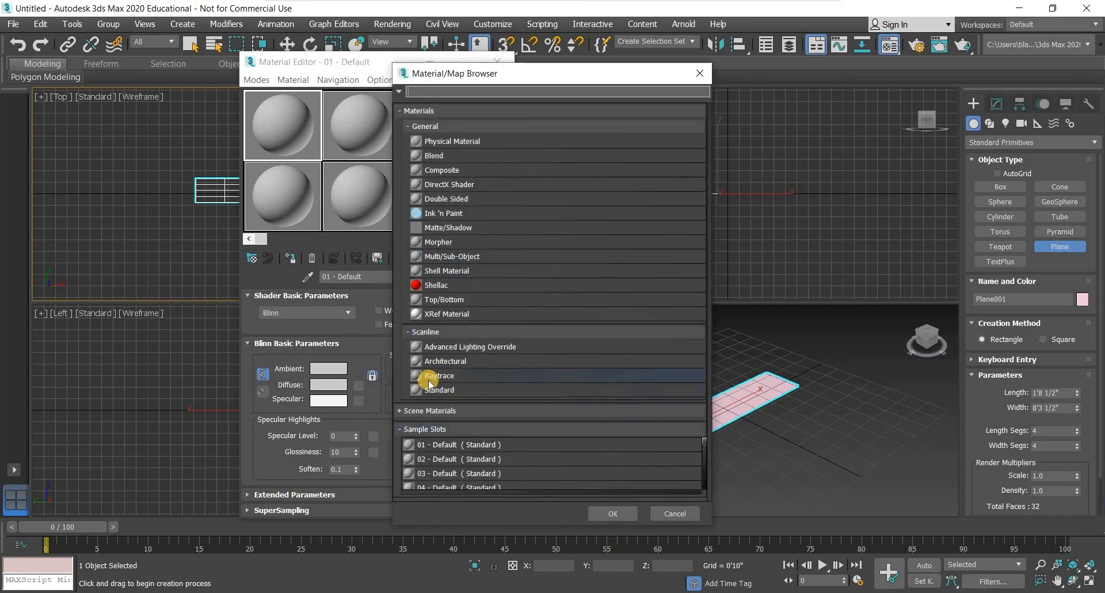
click(674, 512)
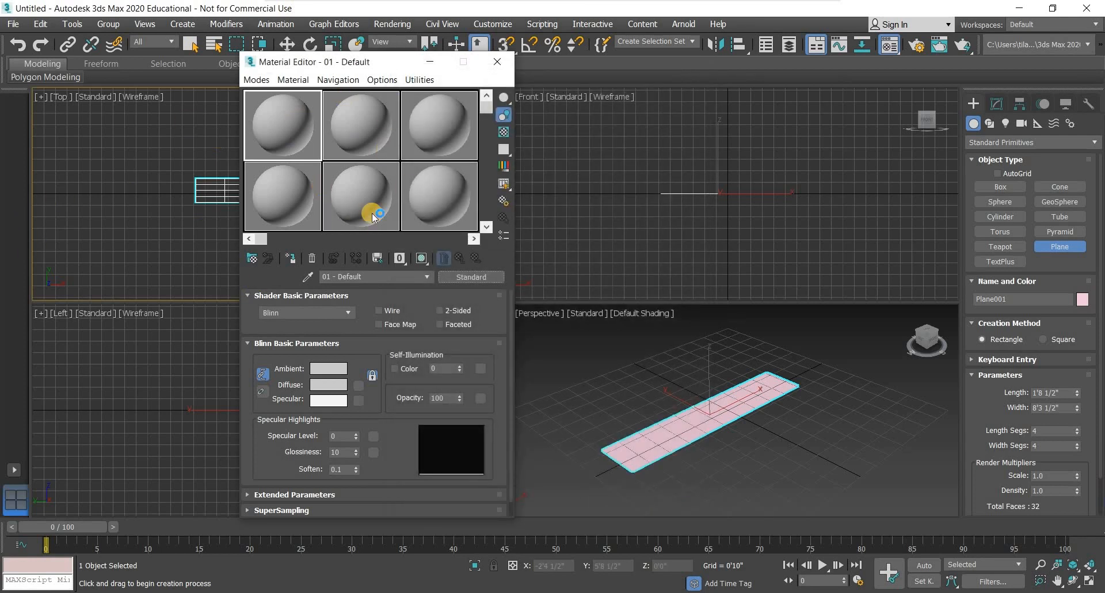
Assign a Bitmap map using Floor Plan.PNG from the Desktop to the diffuse color of the 01 - Default material.
click(358, 385)
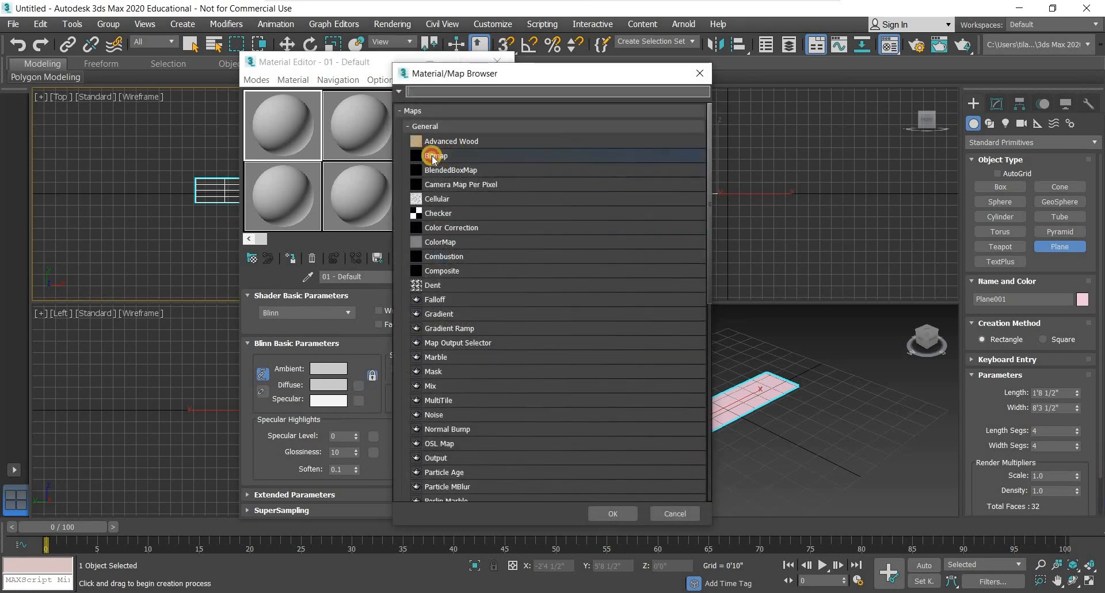
double_click(433, 156)
click(153, 231)
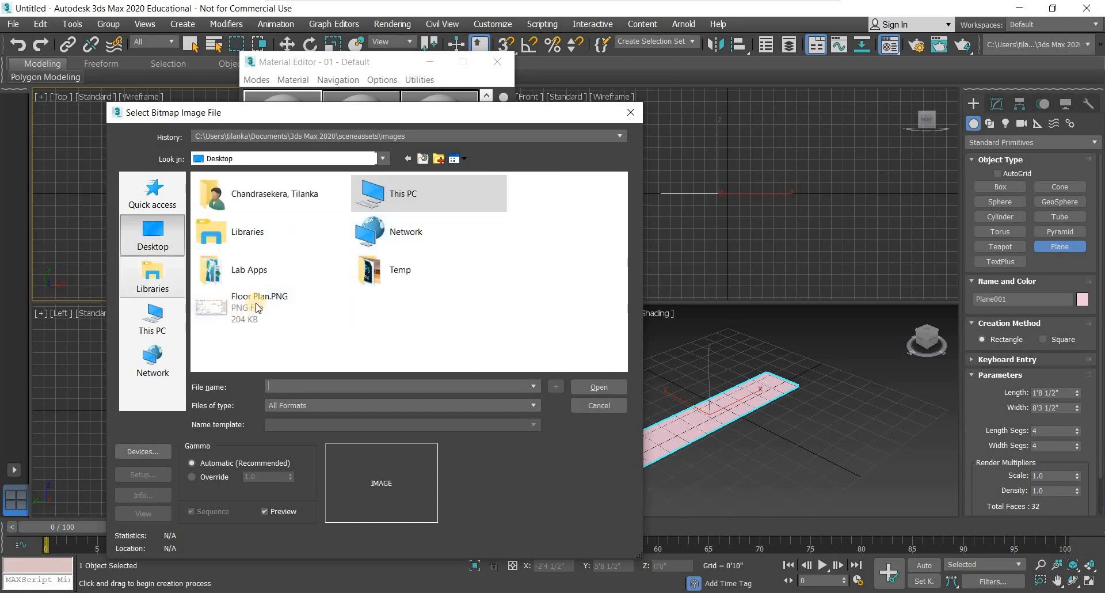
click(259, 320)
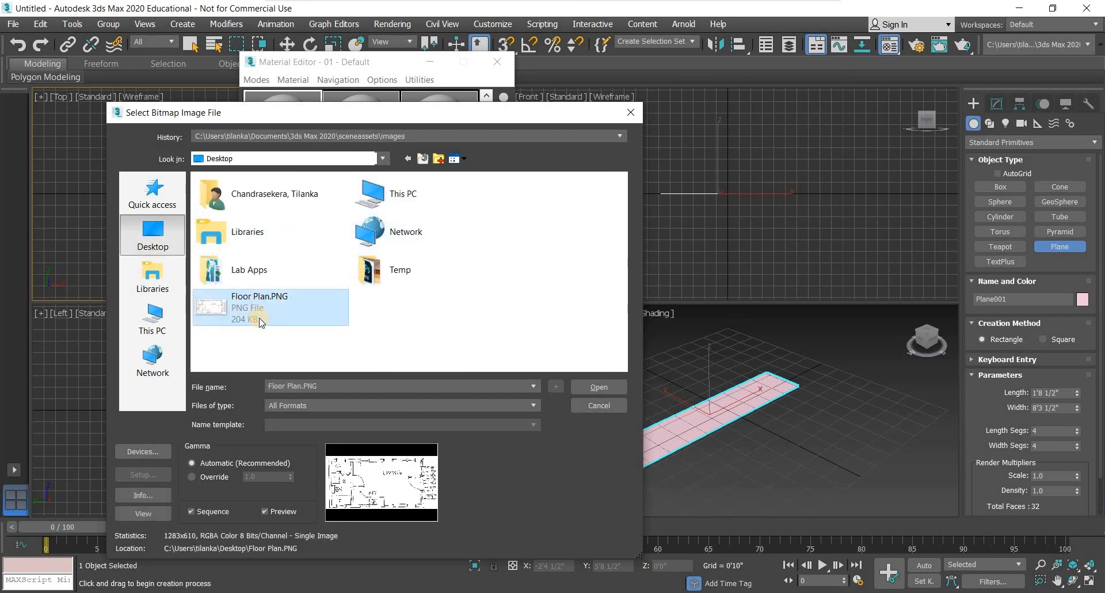
click(598, 386)
Apply the floor plan material to the plane in the Perspective viewport and close the Material Editor.
click(293, 137)
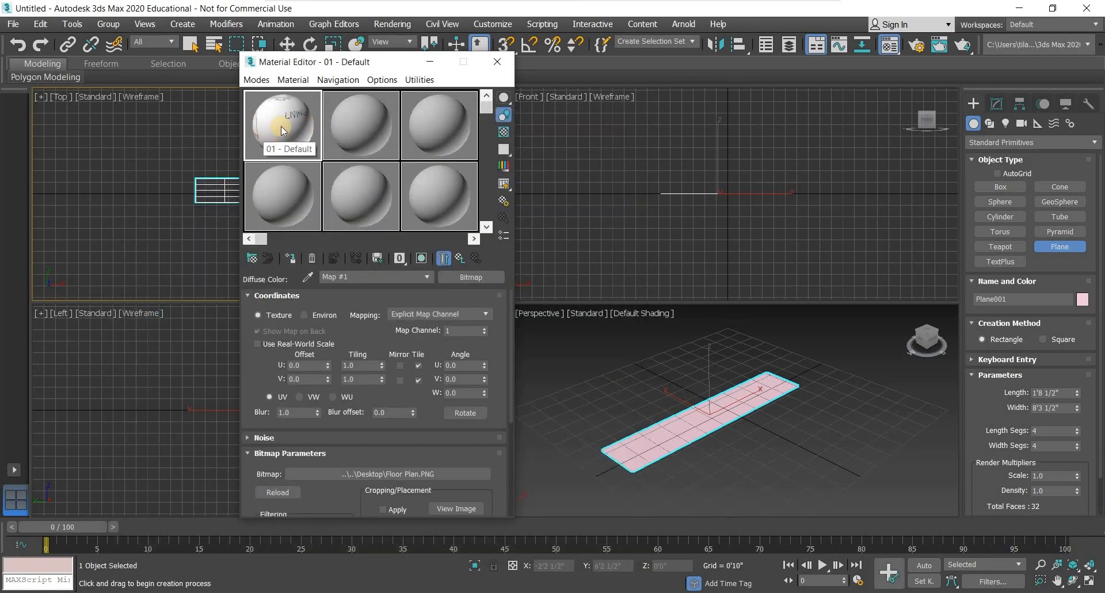
drag(277, 126, 671, 429)
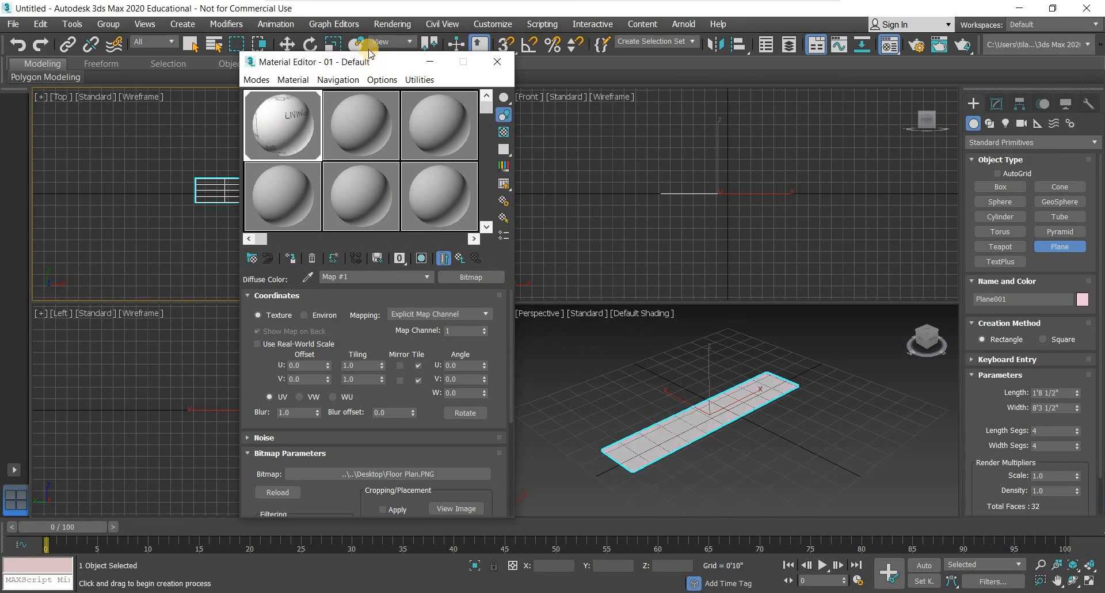
drag(377, 62, 253, 34)
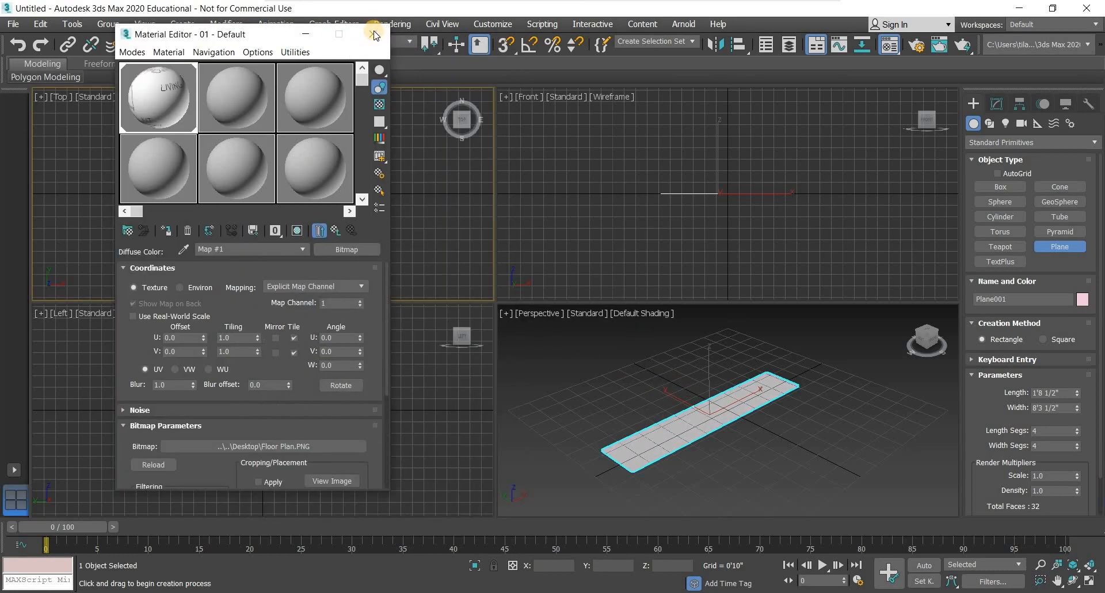
click(374, 33)
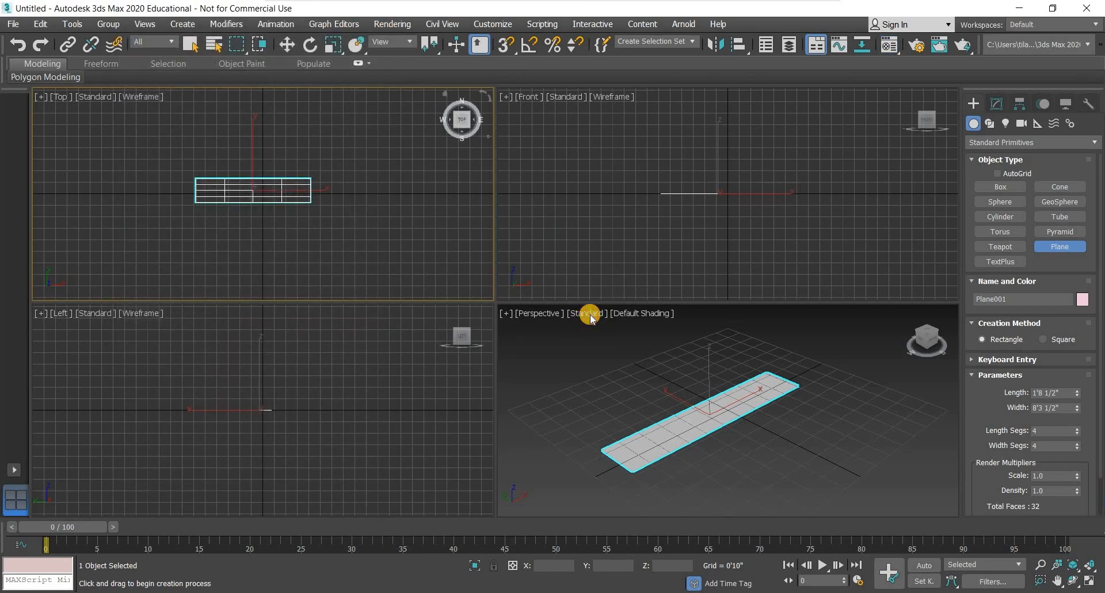
Set the Perspective viewport's material display to Realistic Materials with Maps and check the floor plan image on the plane.
click(590, 315)
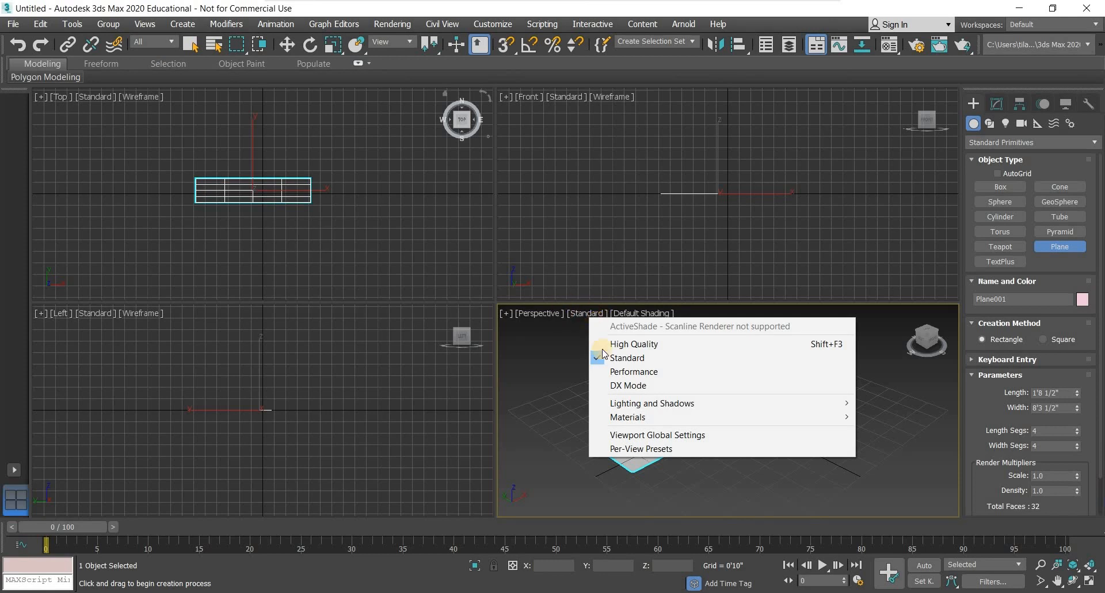
mouse_move(835, 418)
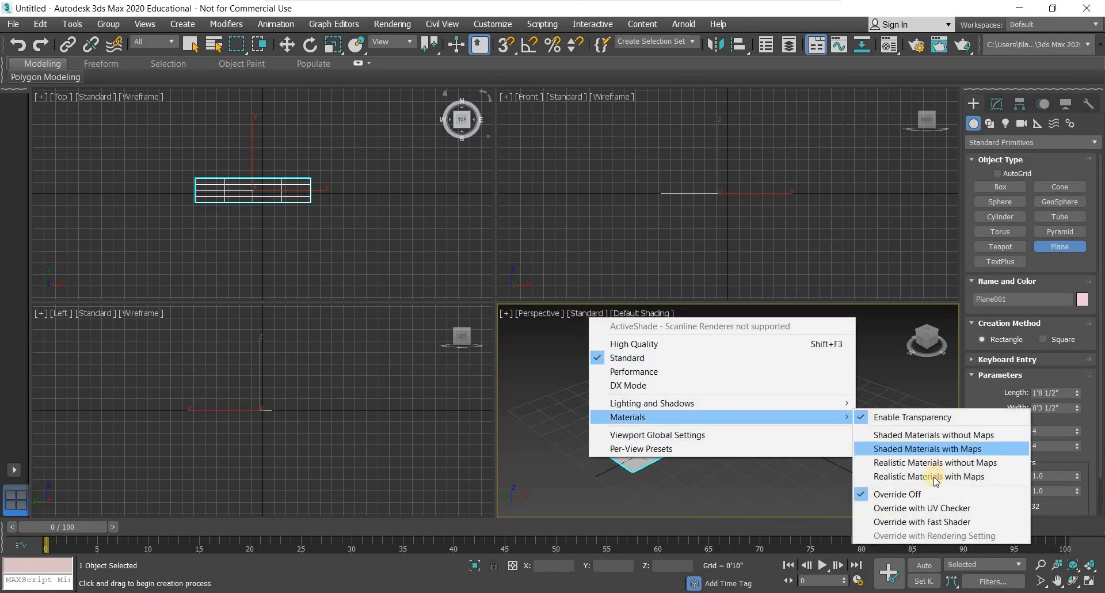
click(933, 477)
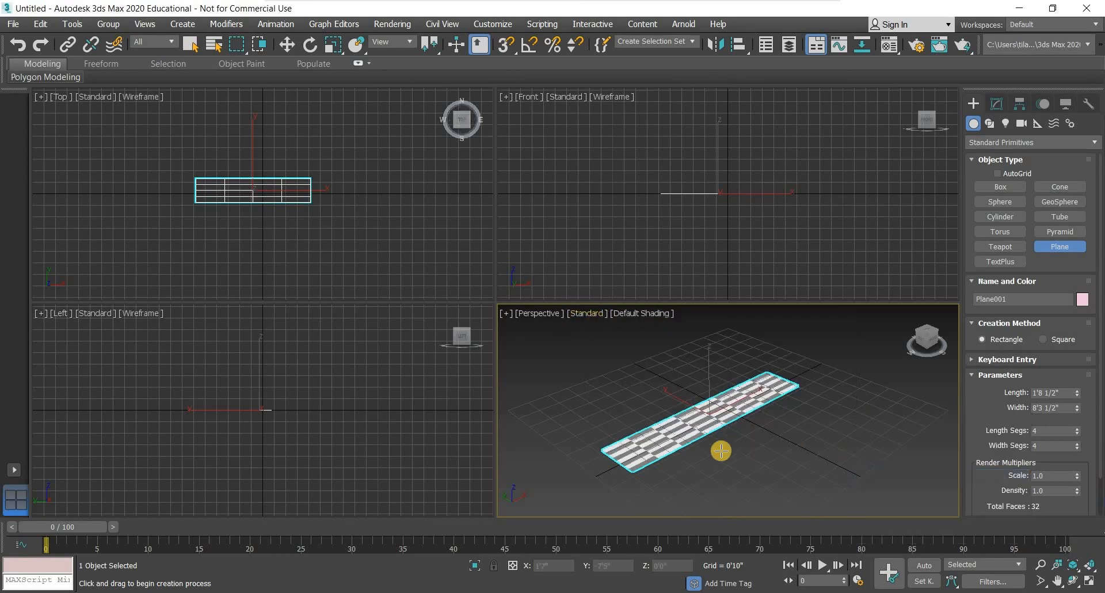
scroll(659, 455, up, 5)
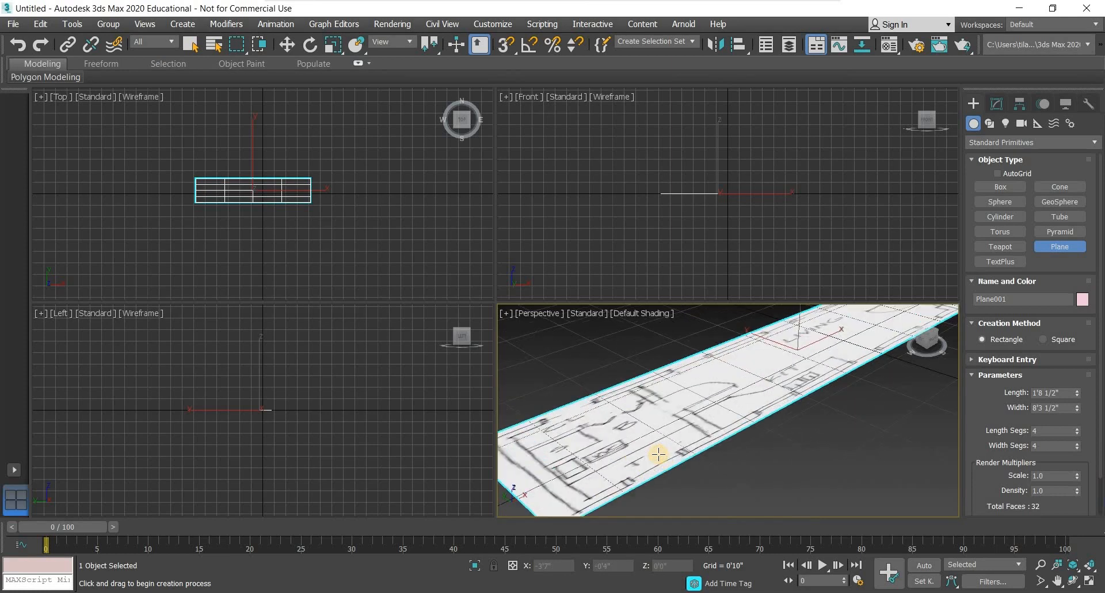
scroll(719, 402, down, 3)
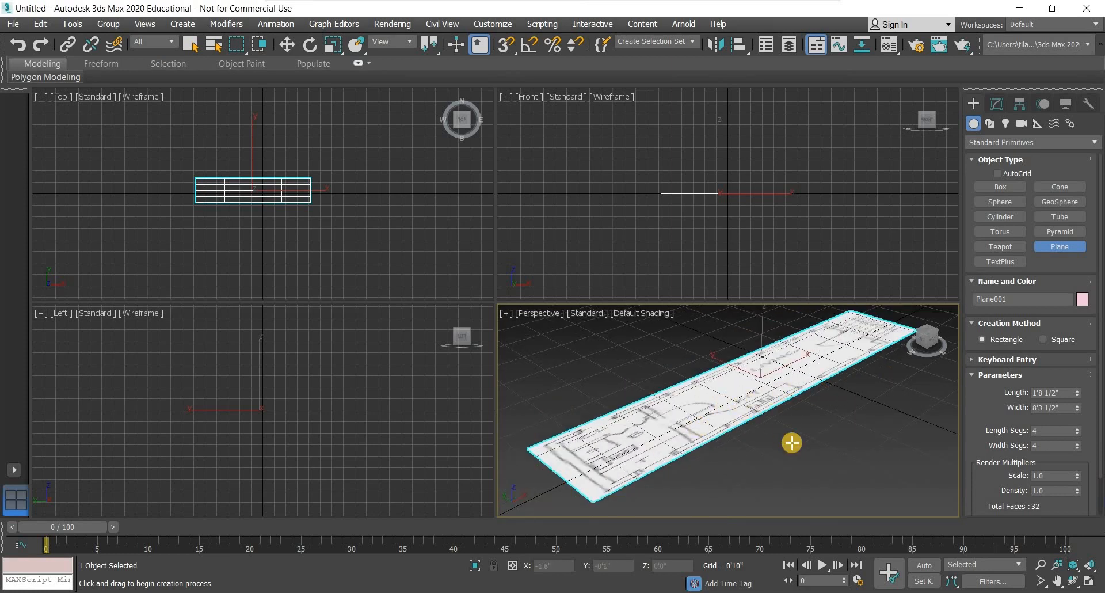
Switch the Top viewport to Default Shading and maximize it with the floor plan plane in view.
click(132, 97)
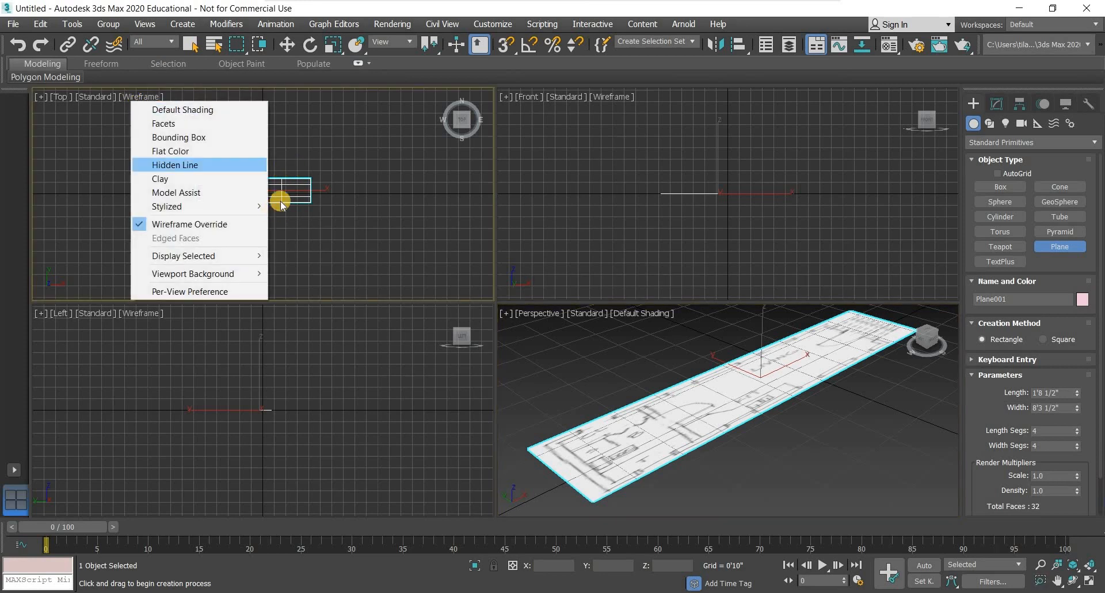
click(136, 97)
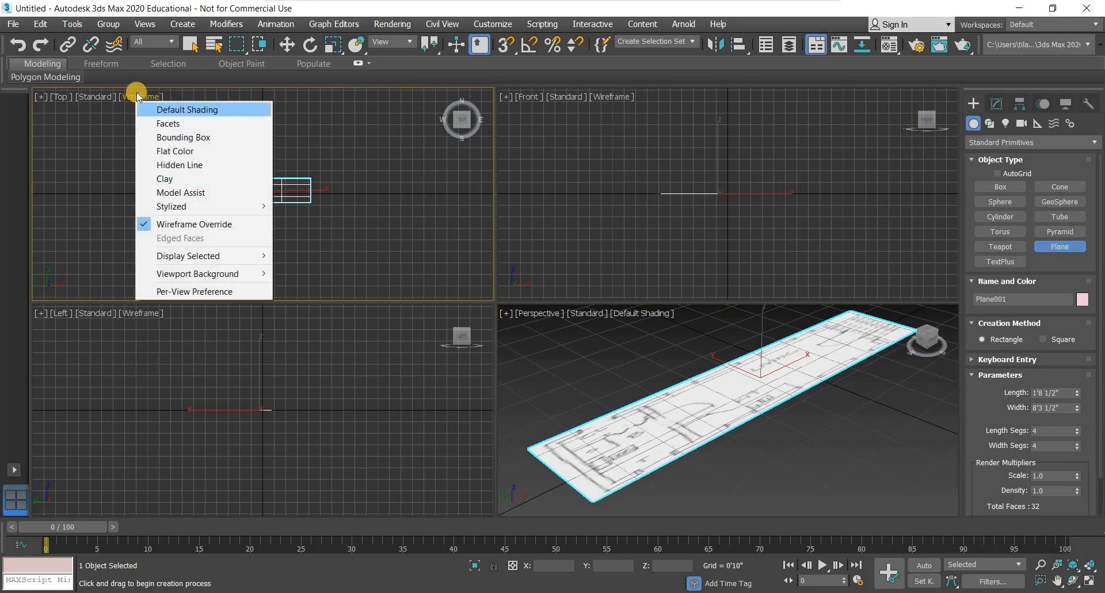
click(169, 115)
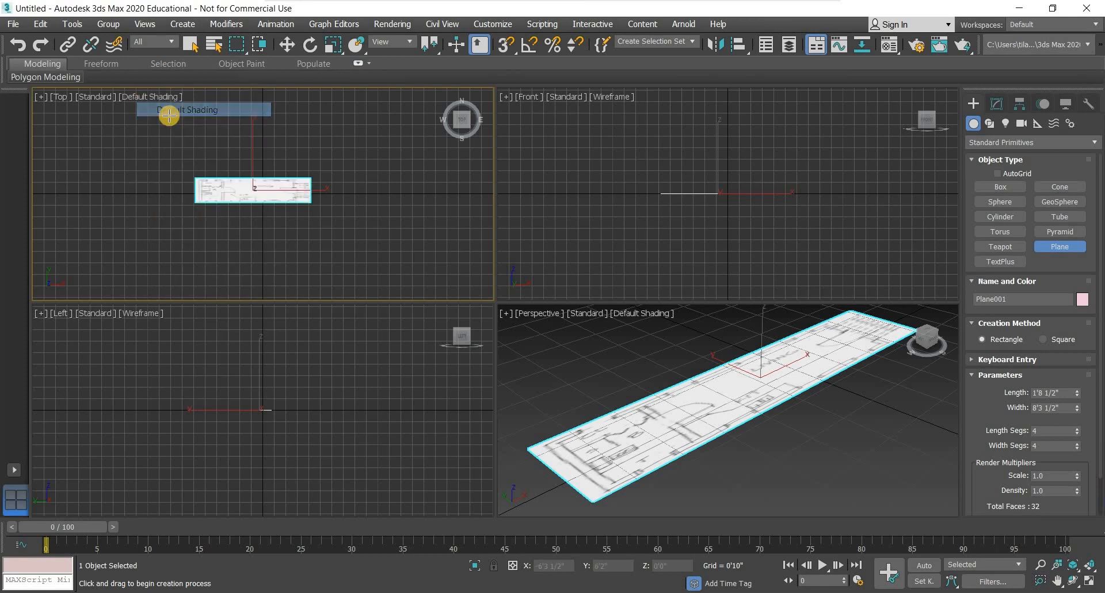
scroll(219, 182, up, 6)
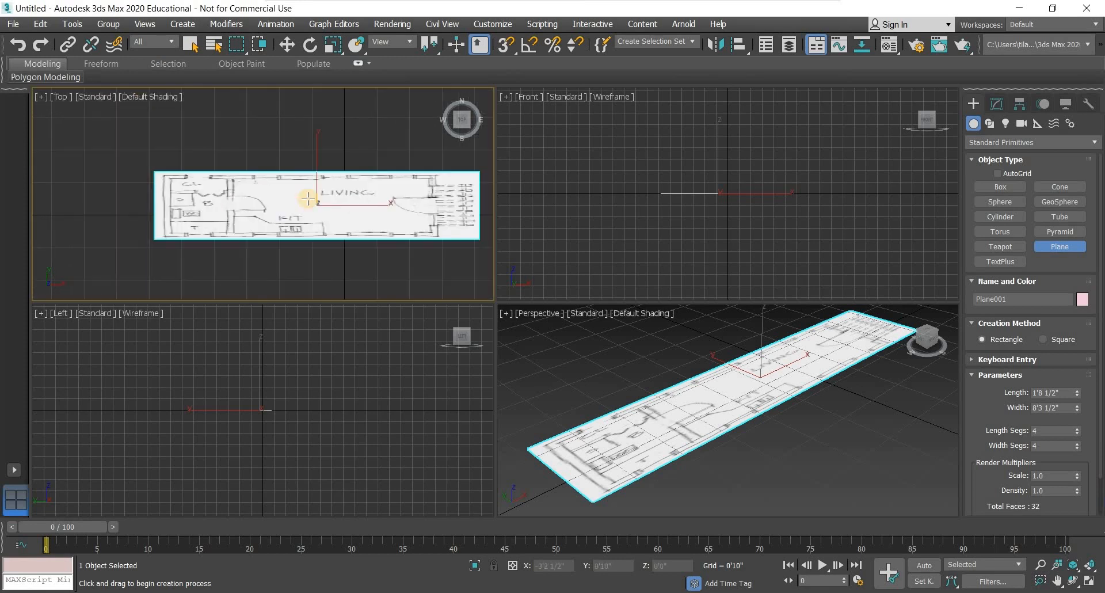
scroll(220, 183, down, 2)
middle_drag(308, 197, 223, 187)
scroll(219, 261, up, 2)
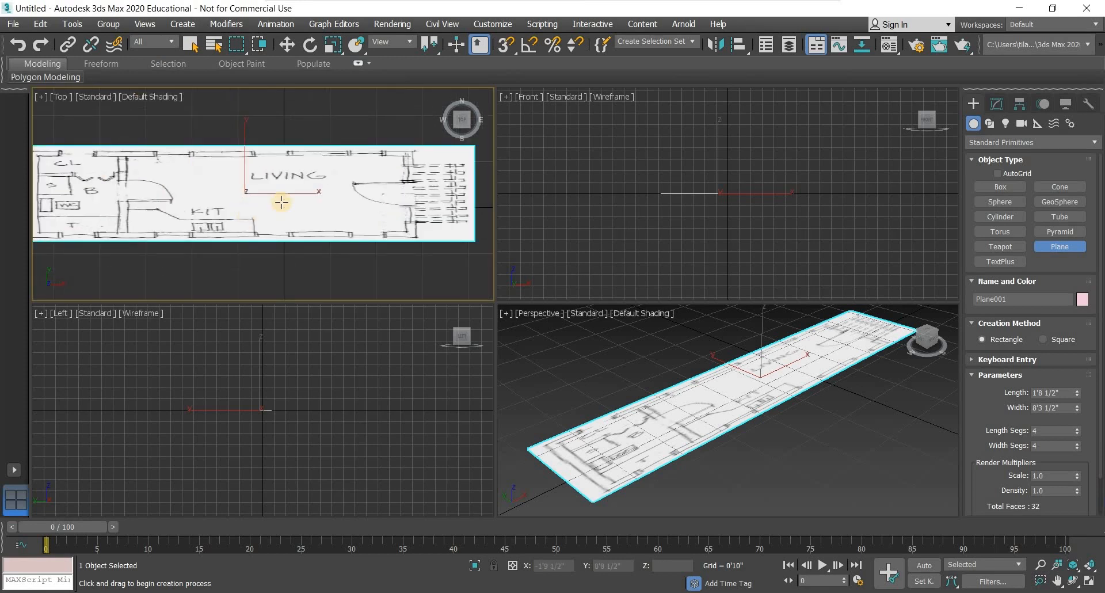
scroll(296, 204, down, 2)
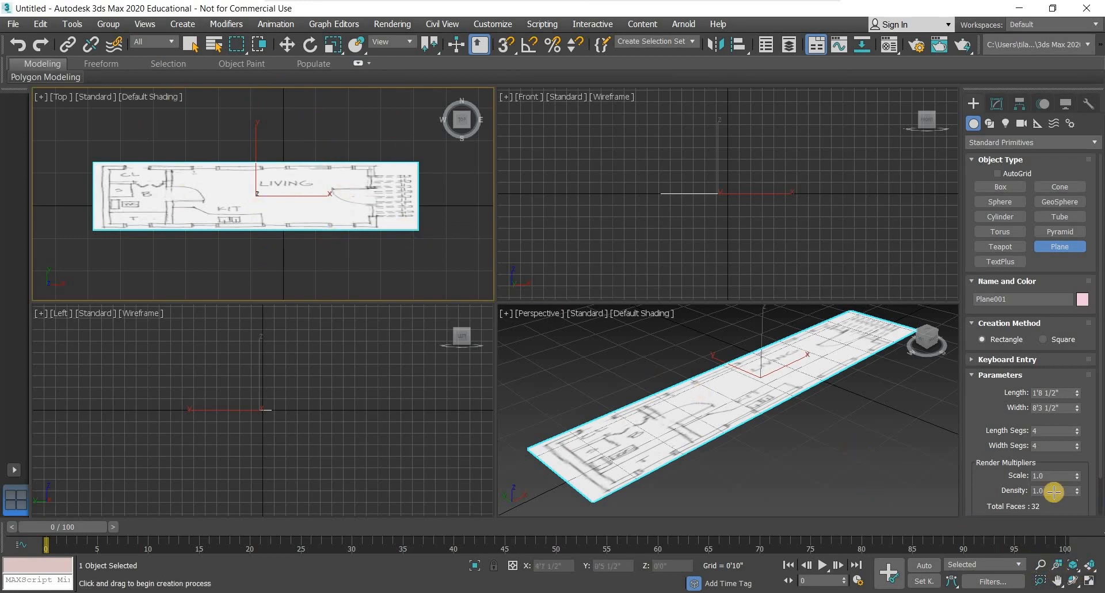
click(1089, 580)
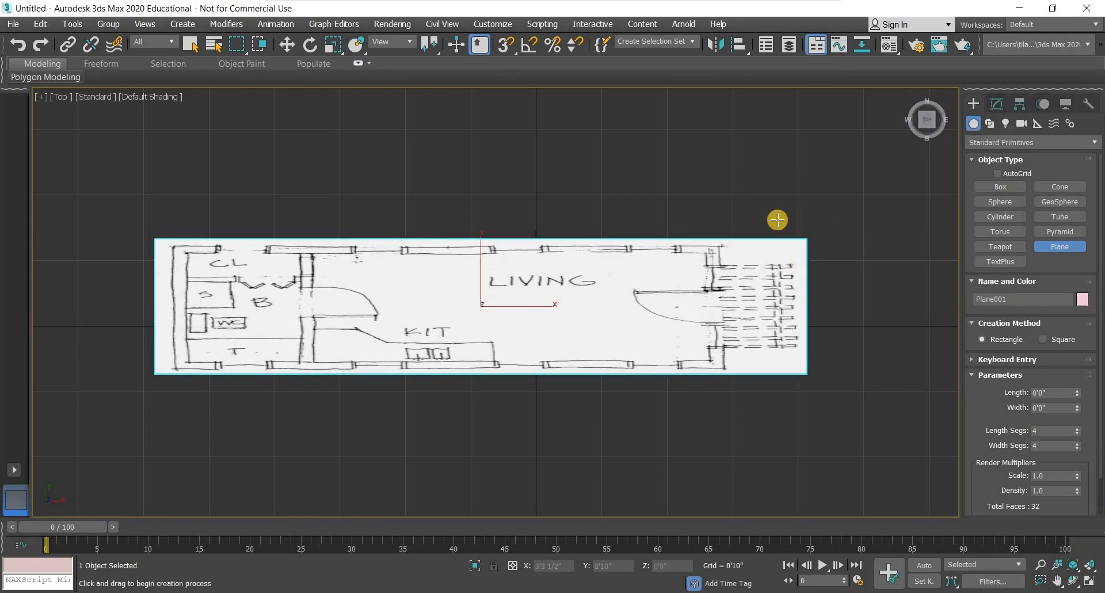
End plane creation, activate the Move tool and add a UVW Map modifier to the floor plan plane.
click(191, 46)
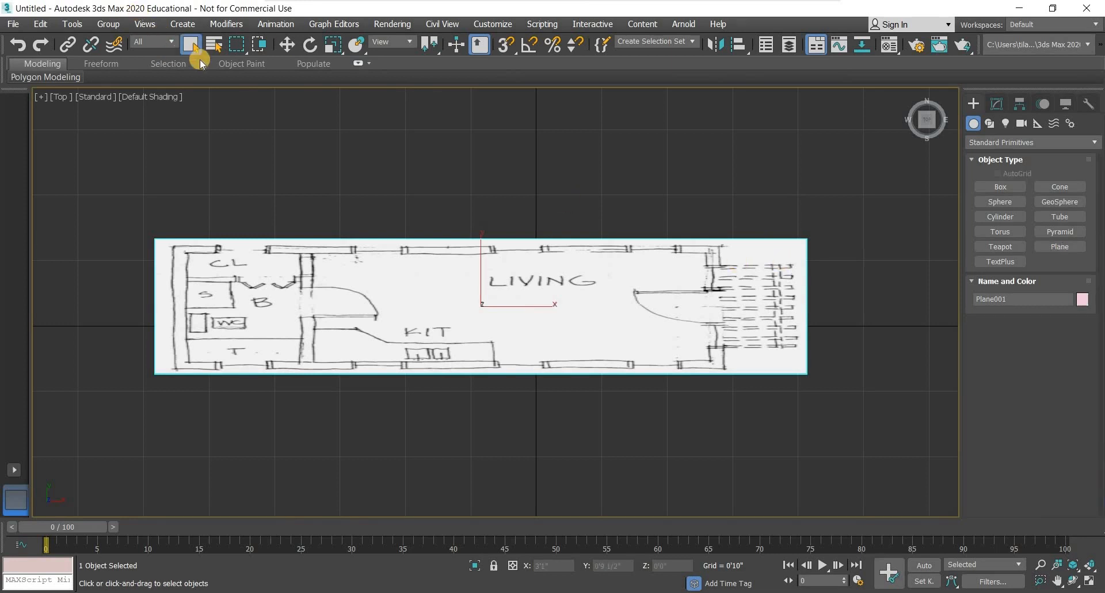
click(287, 45)
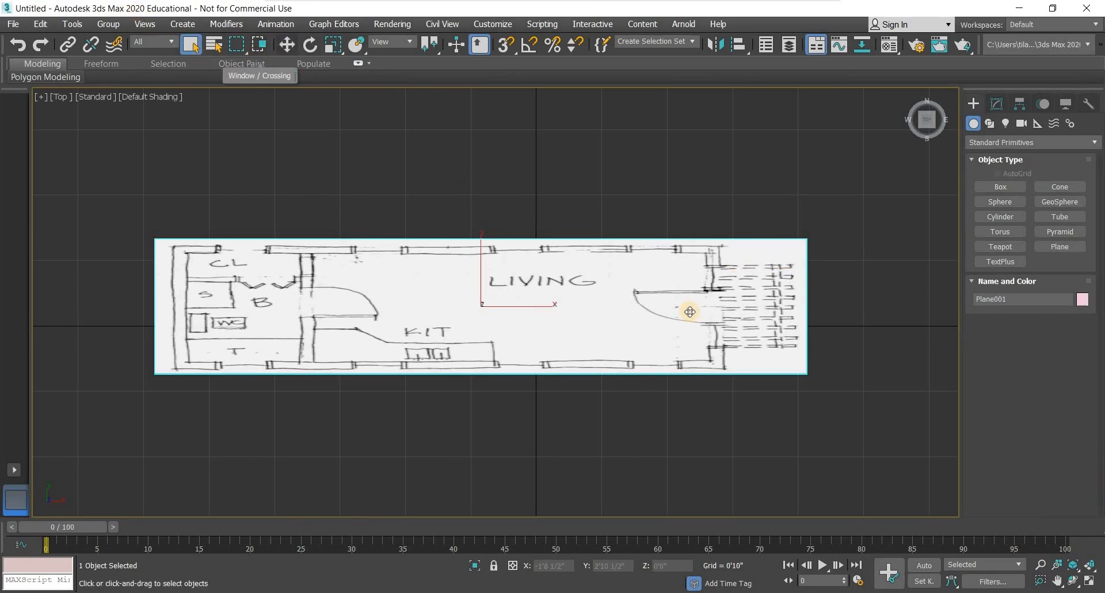
click(996, 104)
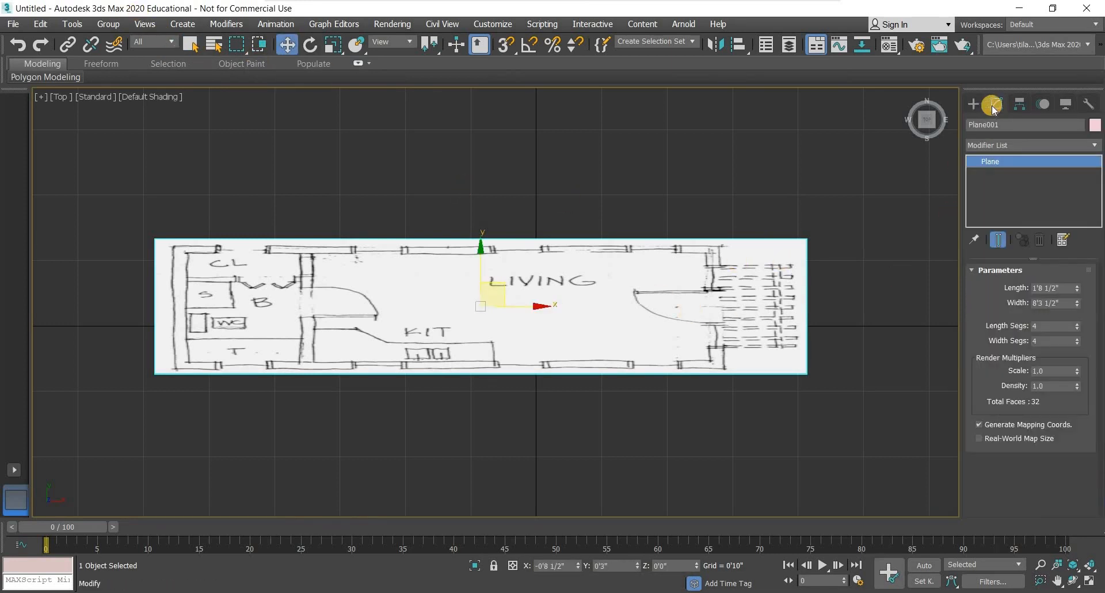
click(1095, 146)
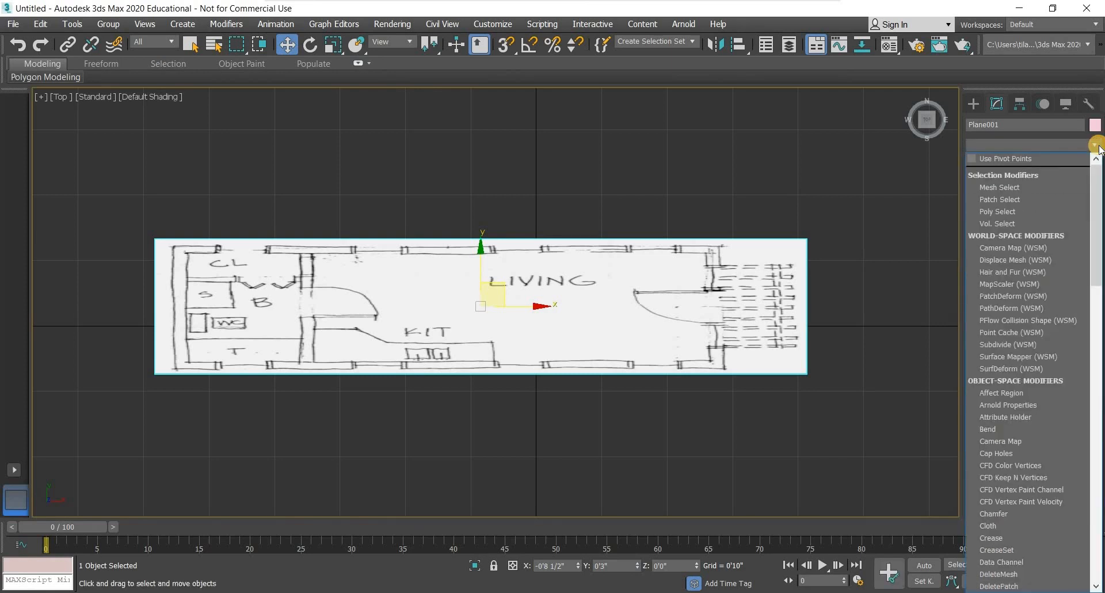
key(u)
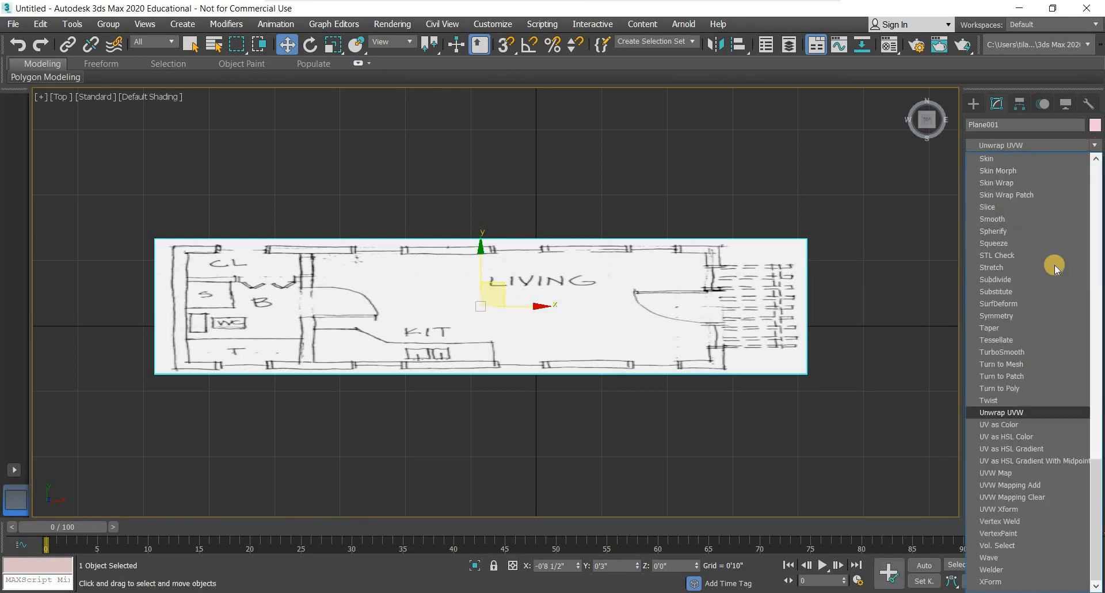
click(1002, 474)
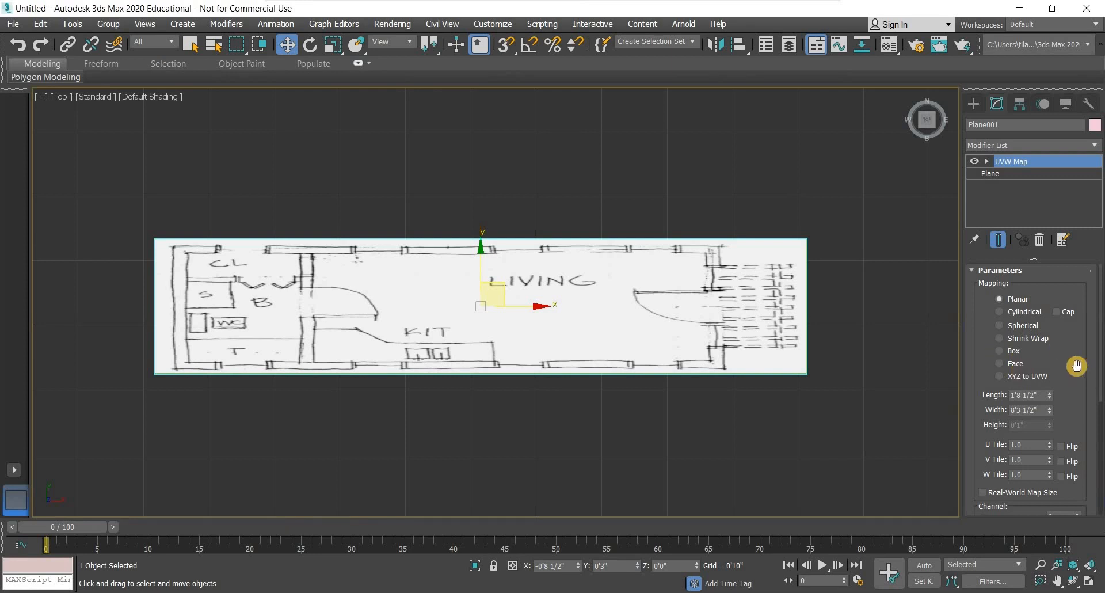
Apply Bitmap Fit to the UVW mapping, using Floor Plan.PNG from the Desktop.
scroll(1076, 366, down, 6)
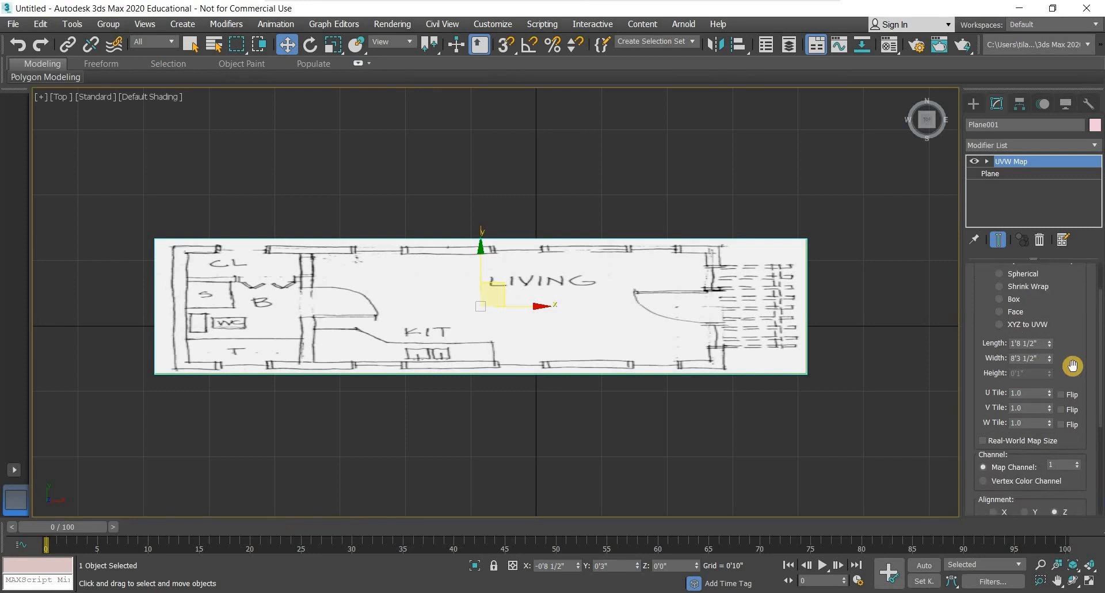
scroll(1065, 369, down, 4)
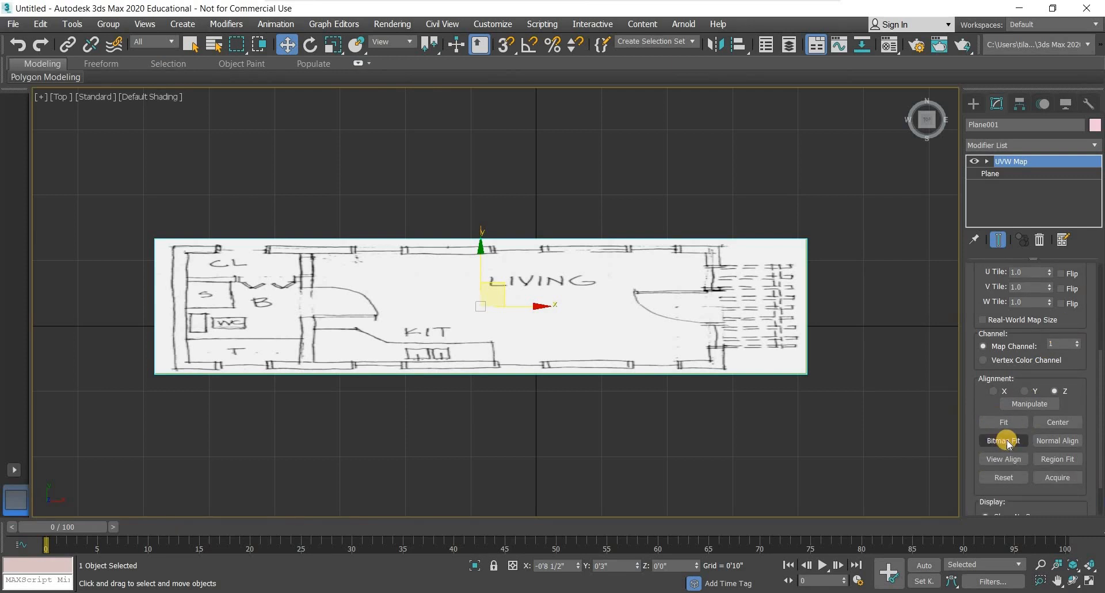
click(1006, 440)
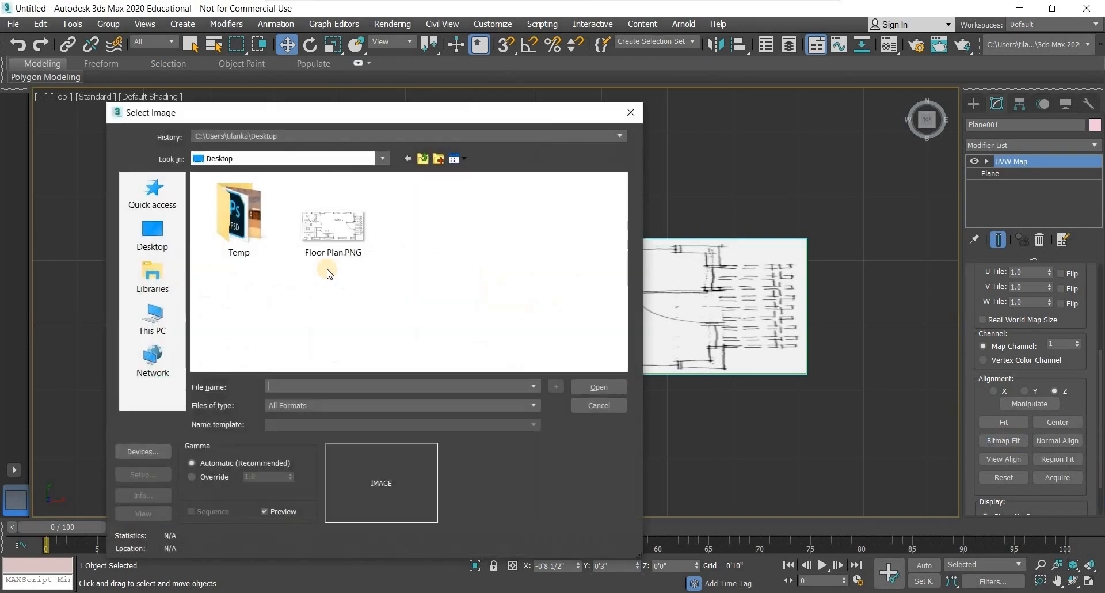
click(343, 246)
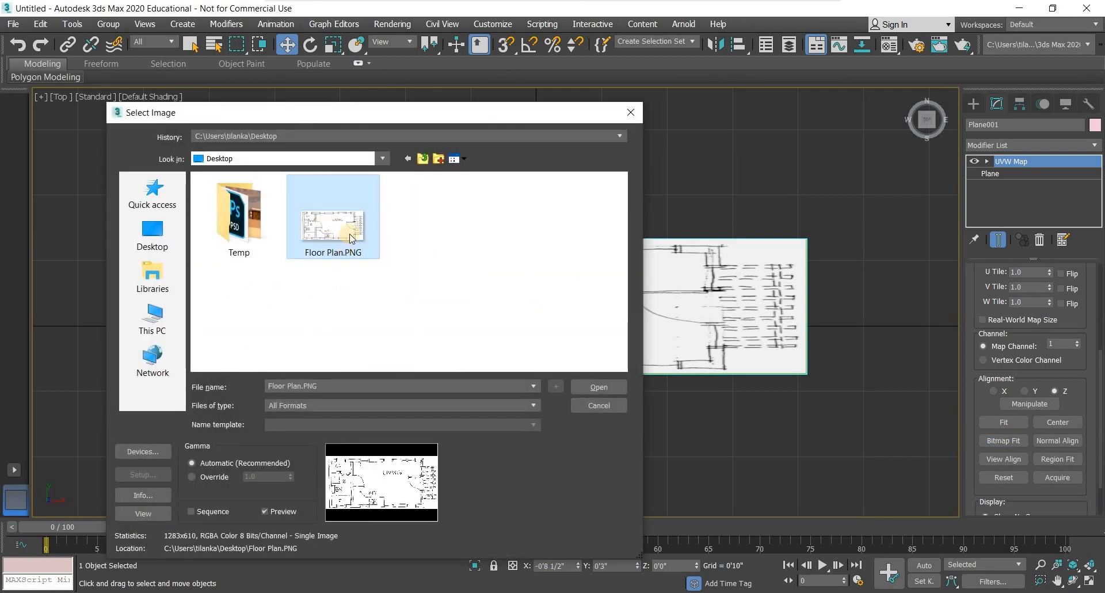
drag(414, 113, 304, 95)
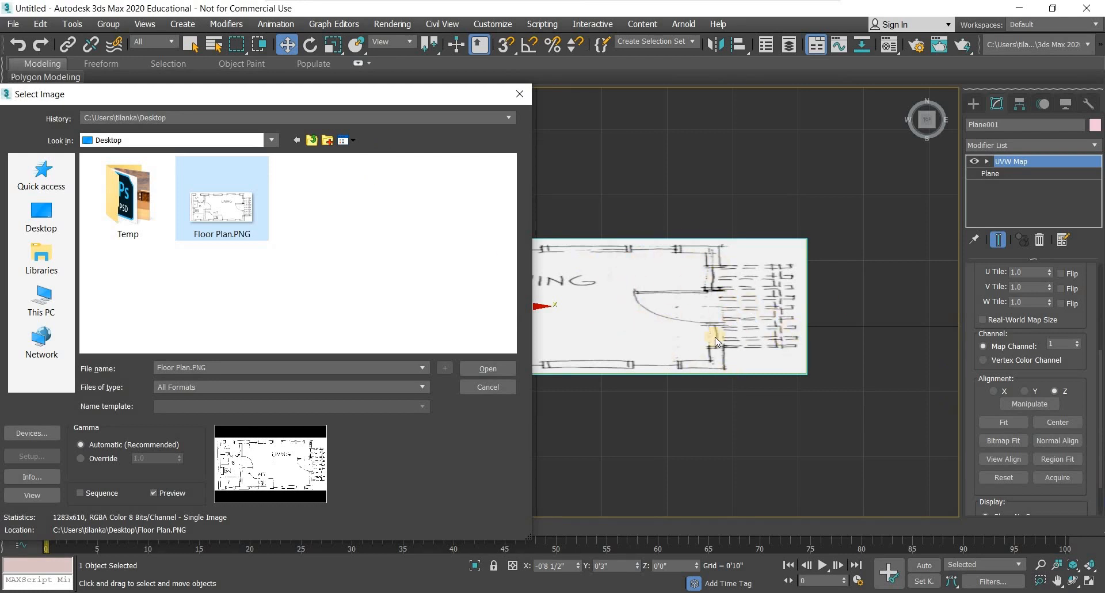
double_click(226, 207)
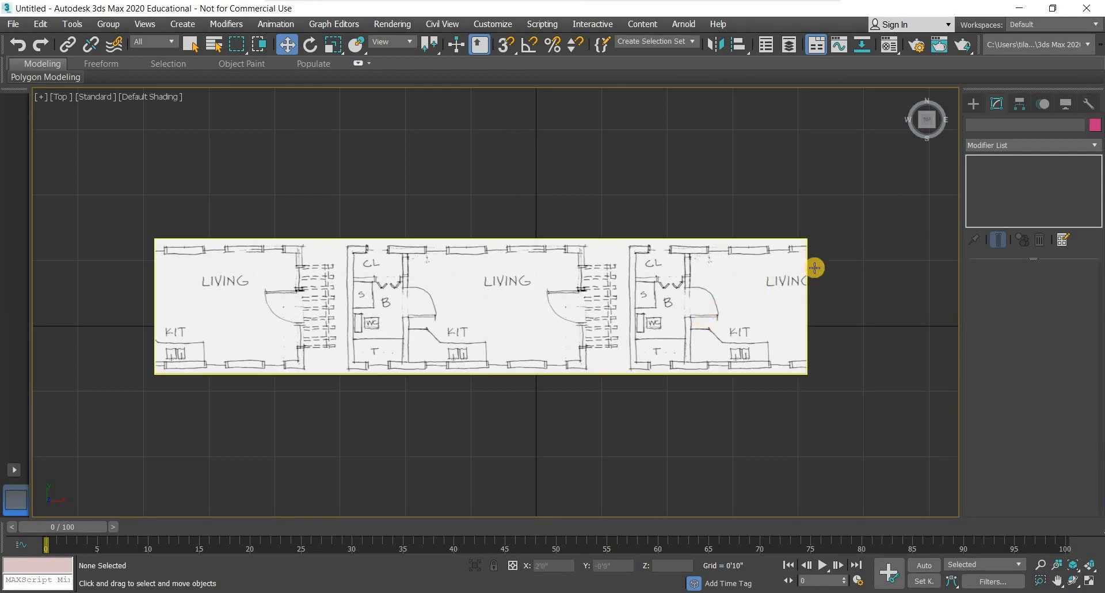
Select the floor plan plane and add an Edit Poly modifier above its UVW Map.
click(369, 287)
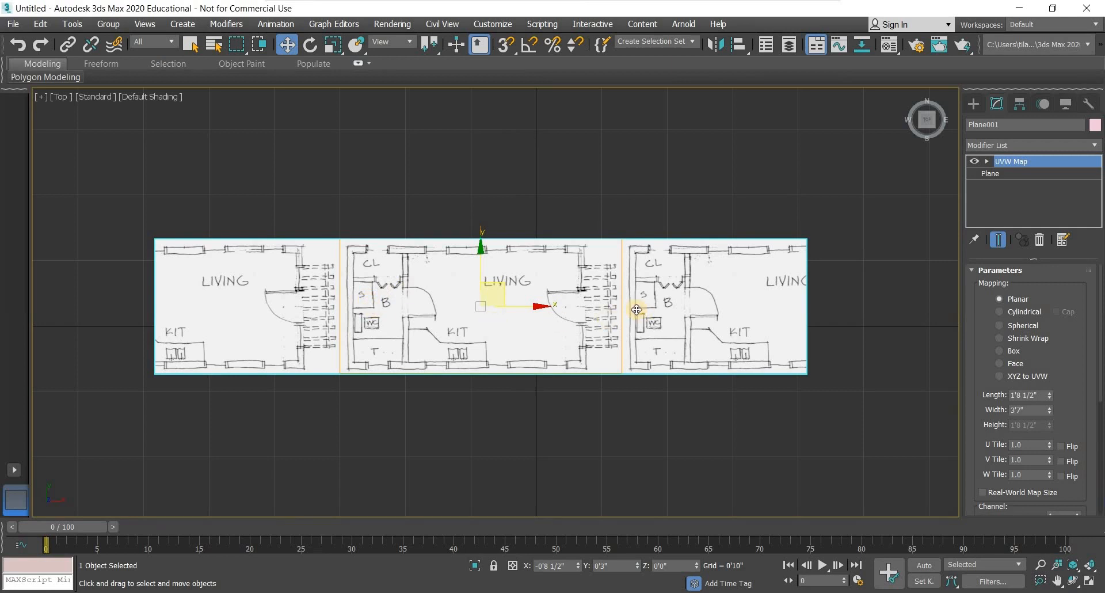
click(1095, 145)
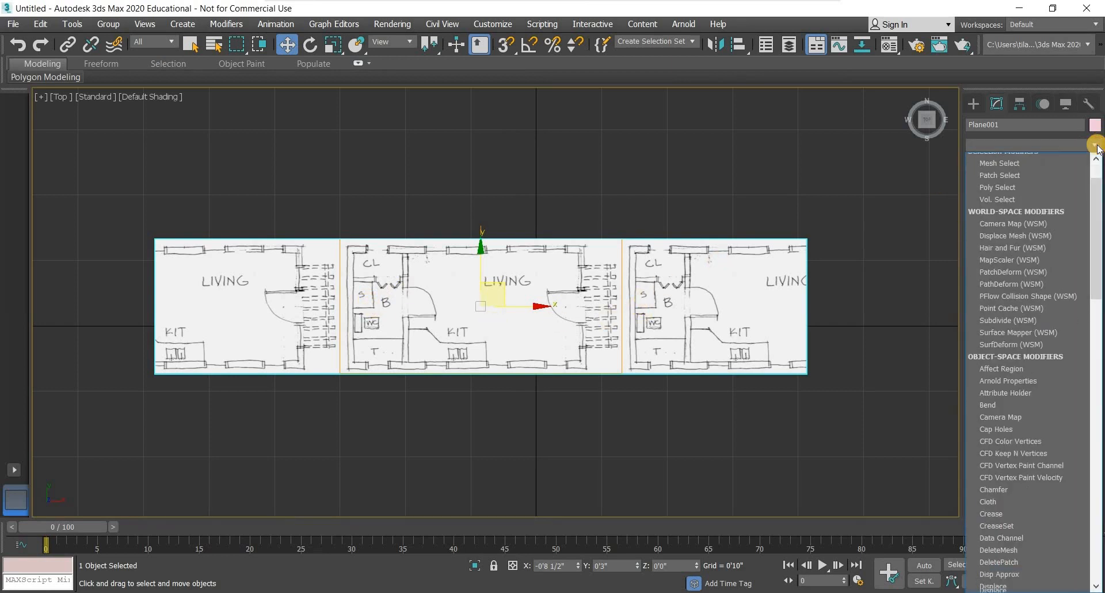
key(e)
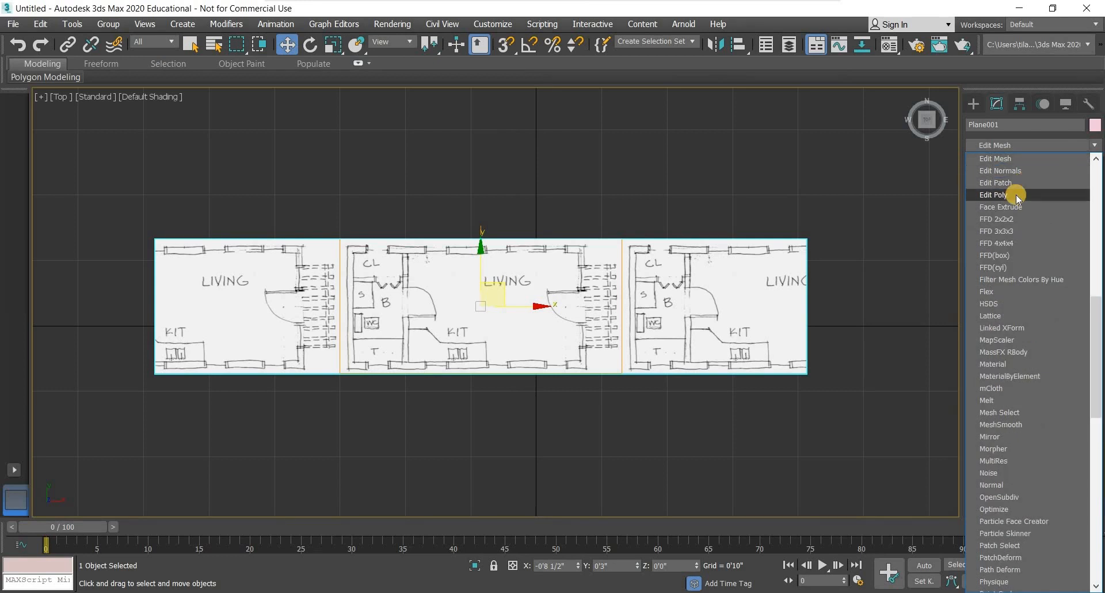
click(1016, 194)
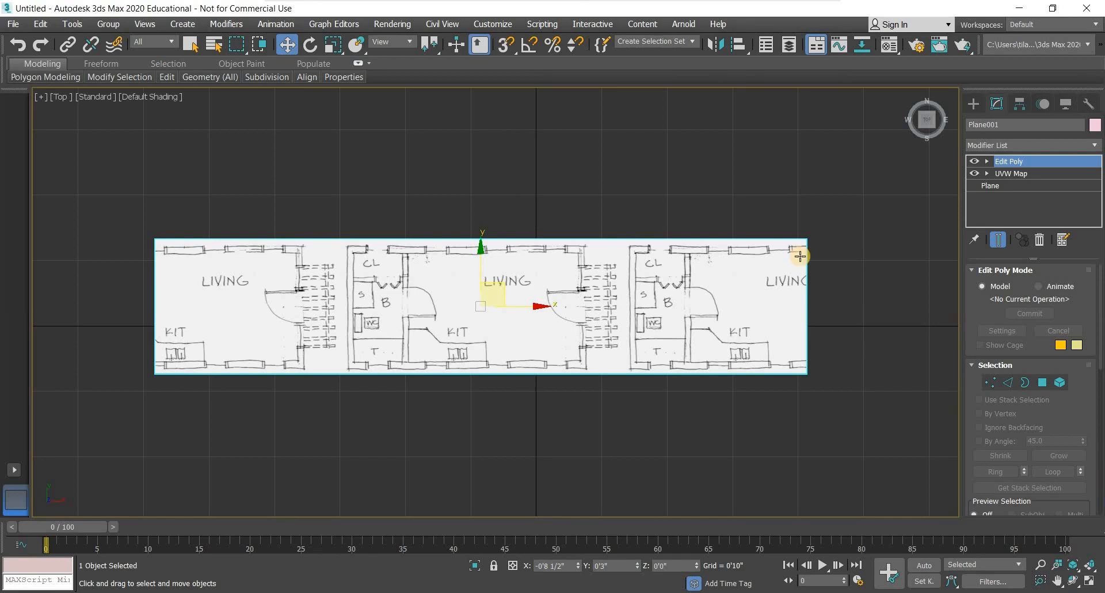
click(898, 248)
key(ctrl+z)
Set the base plane's length segments and width segments to 1.
click(1000, 185)
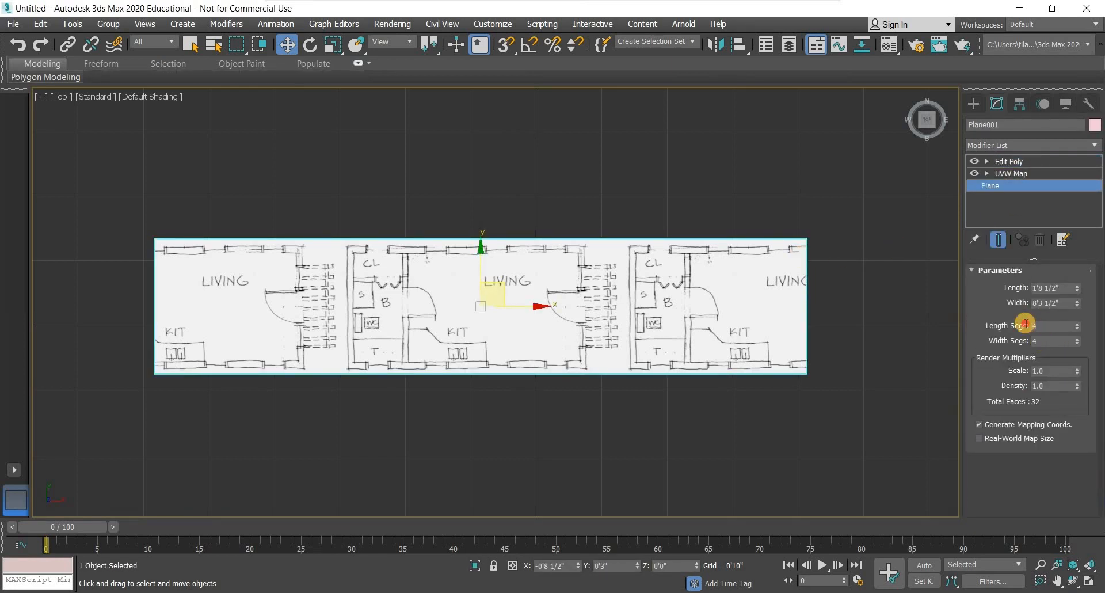
text(1)
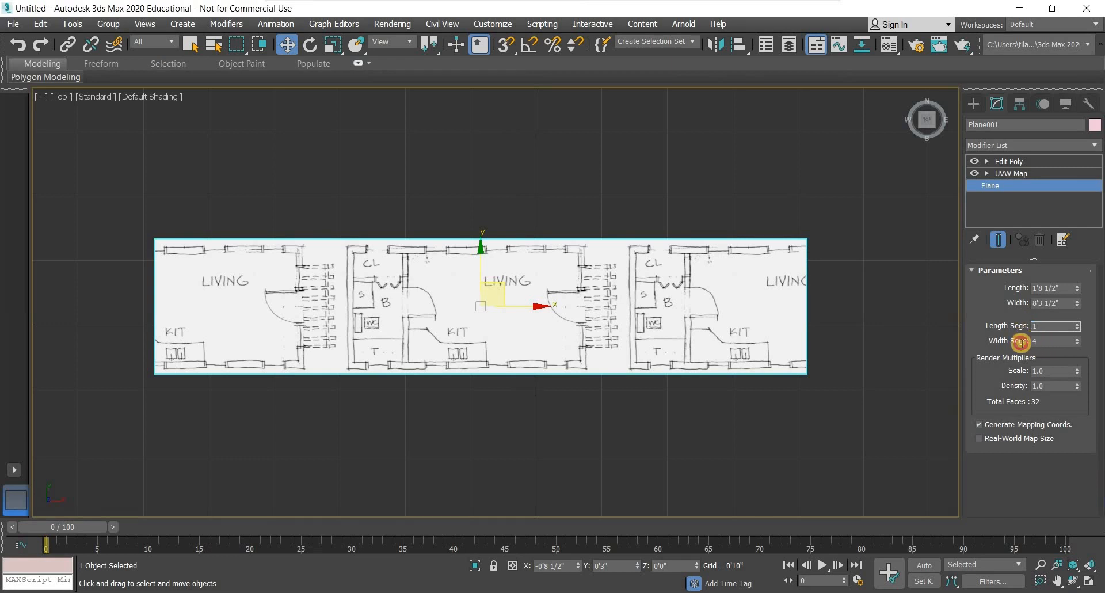
click(1064, 353)
text(1)
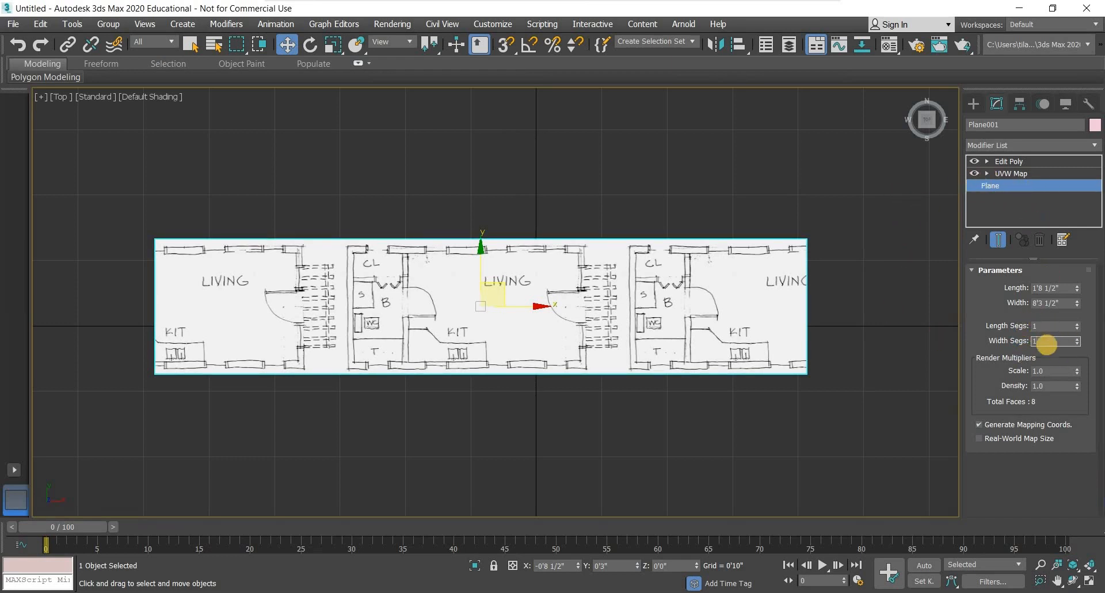
Return to the Edit Poly modifier and enable Preserve UVs in its geometry settings.
click(1014, 160)
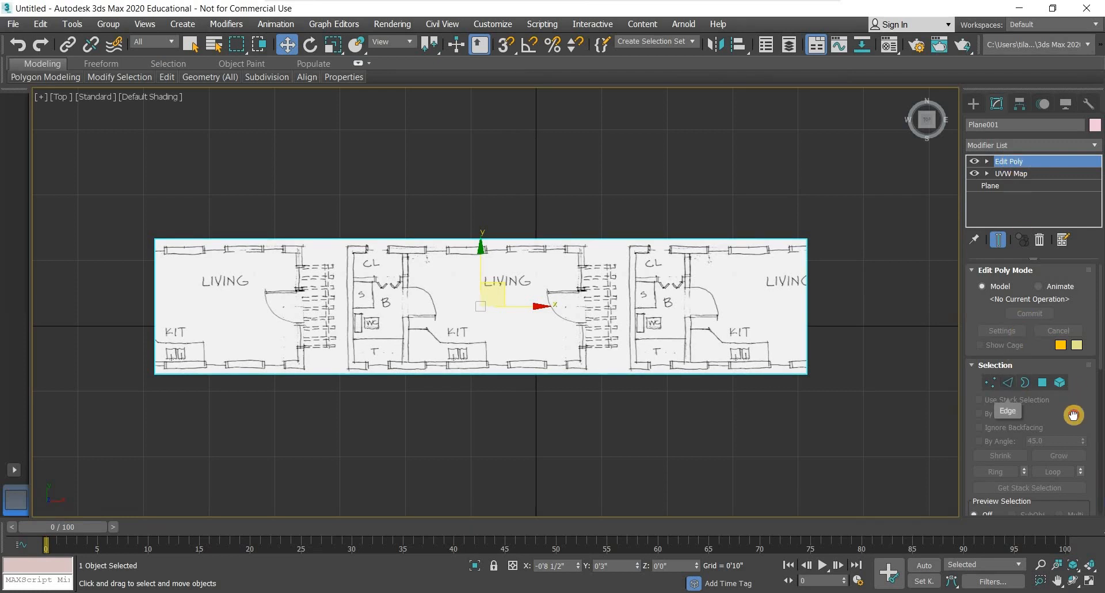
scroll(1065, 346, down, 5)
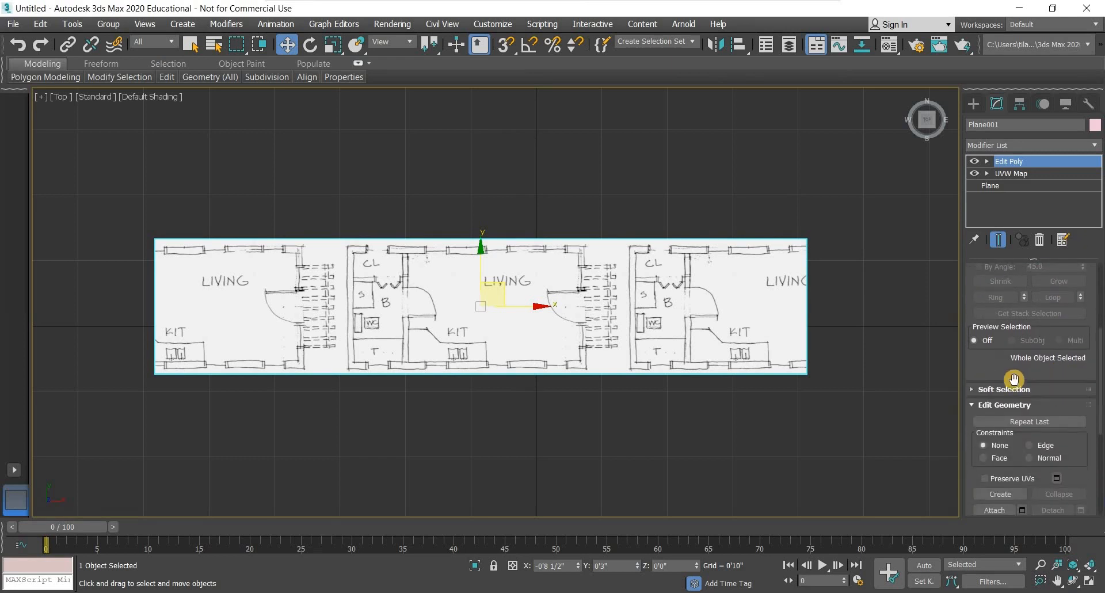
scroll(1016, 374, down, 1)
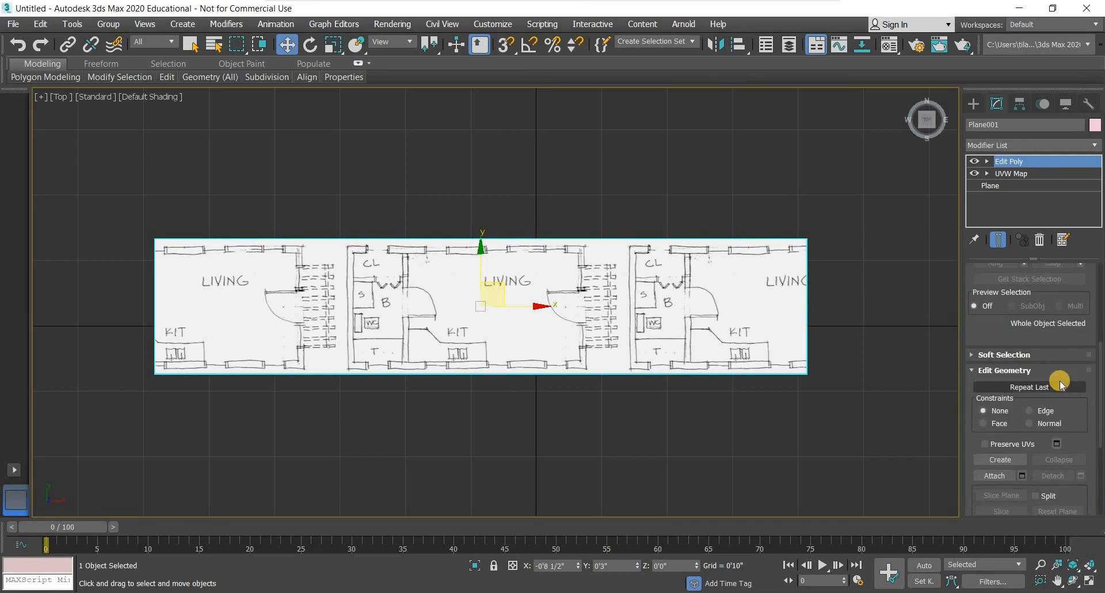
scroll(1045, 397, down, 1)
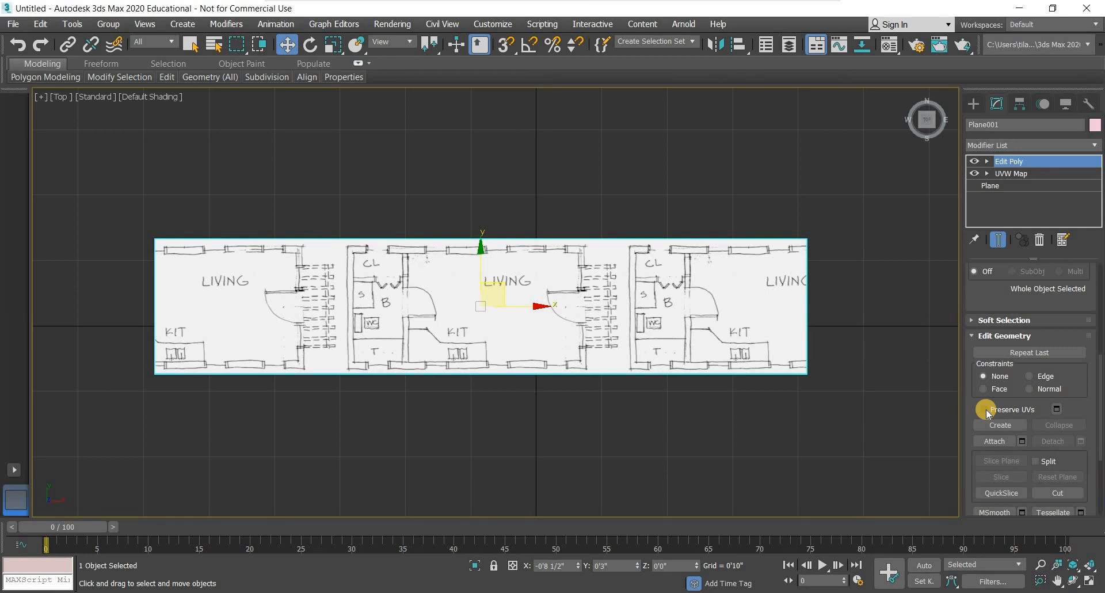
click(986, 409)
scroll(1050, 355, up, 1)
scroll(1047, 358, up, 4)
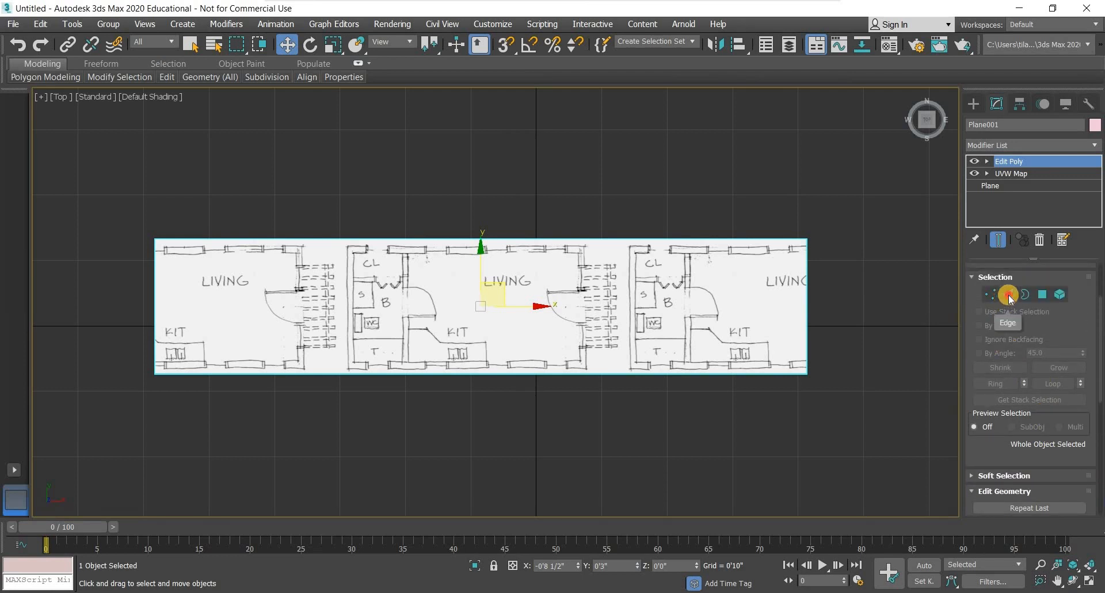
In Edge mode, move the plane's right edge inward along X to the right end of the middle floor plan copy.
click(1008, 295)
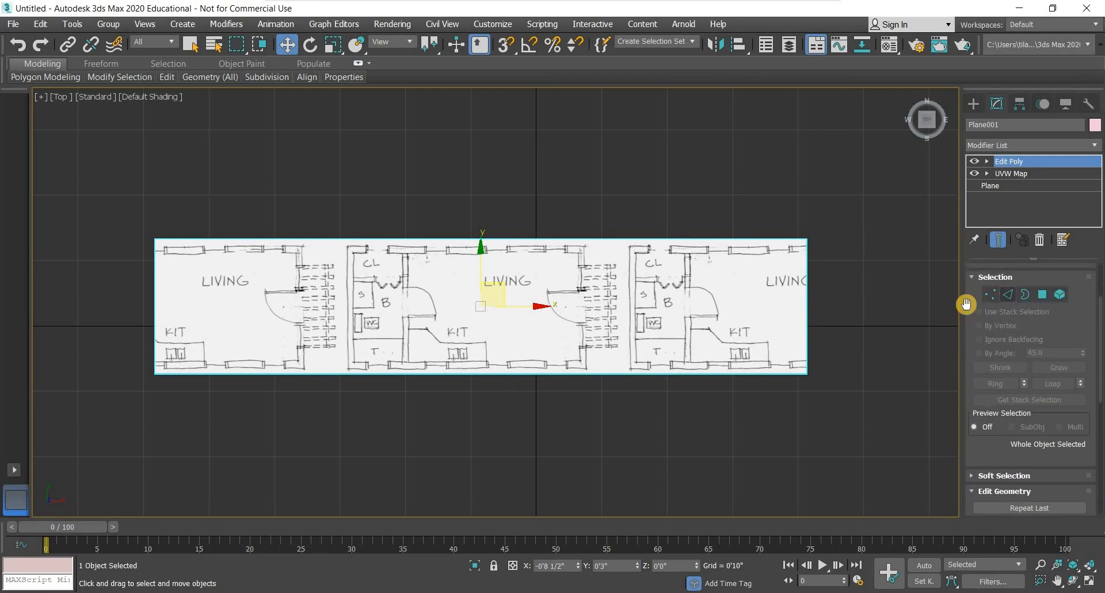
click(806, 301)
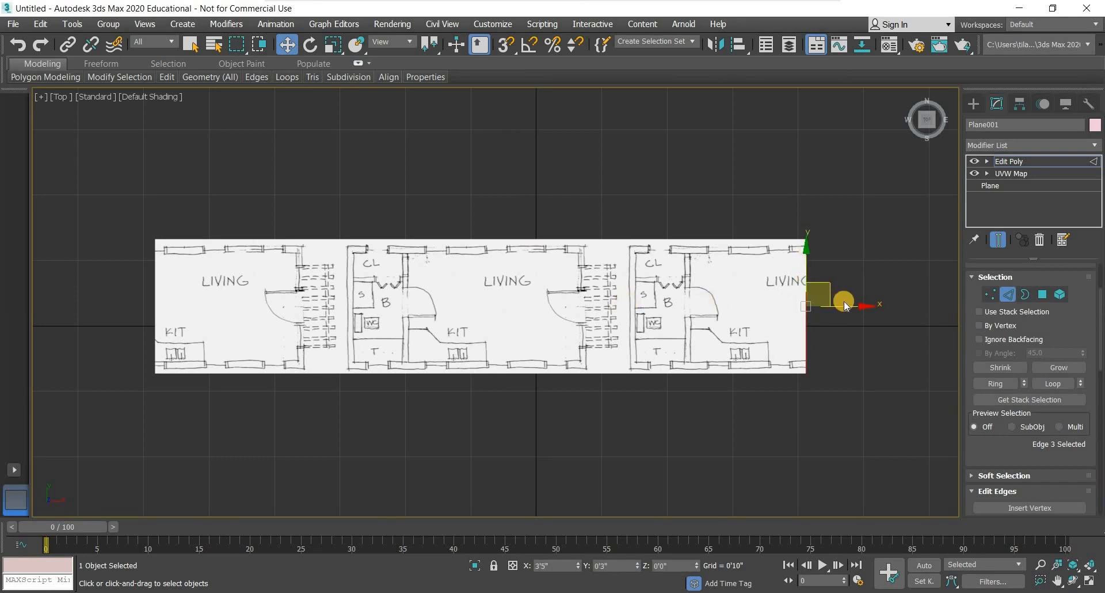
drag(826, 303, 651, 314)
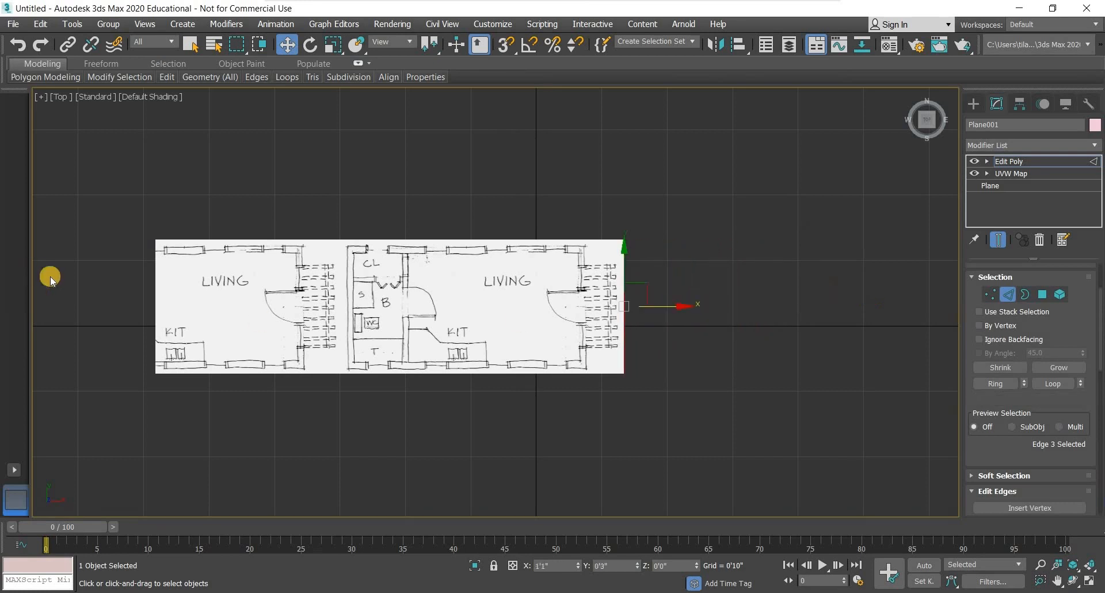
Move the plane's left edge inward along X to the left end of the remaining floor plan, cropping out the partial copy.
click(155, 307)
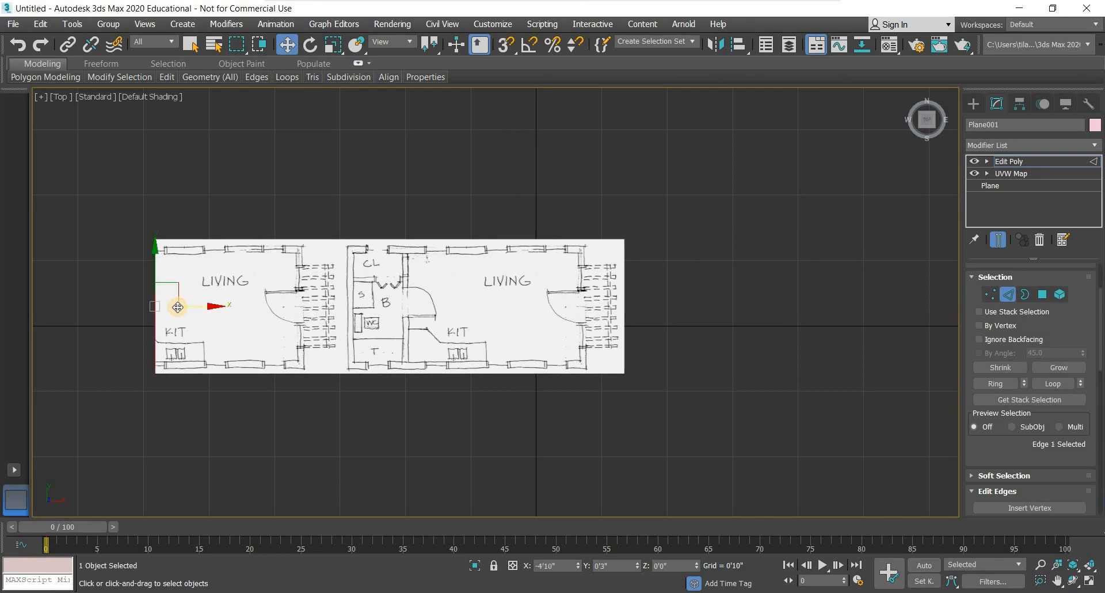
drag(178, 306, 363, 323)
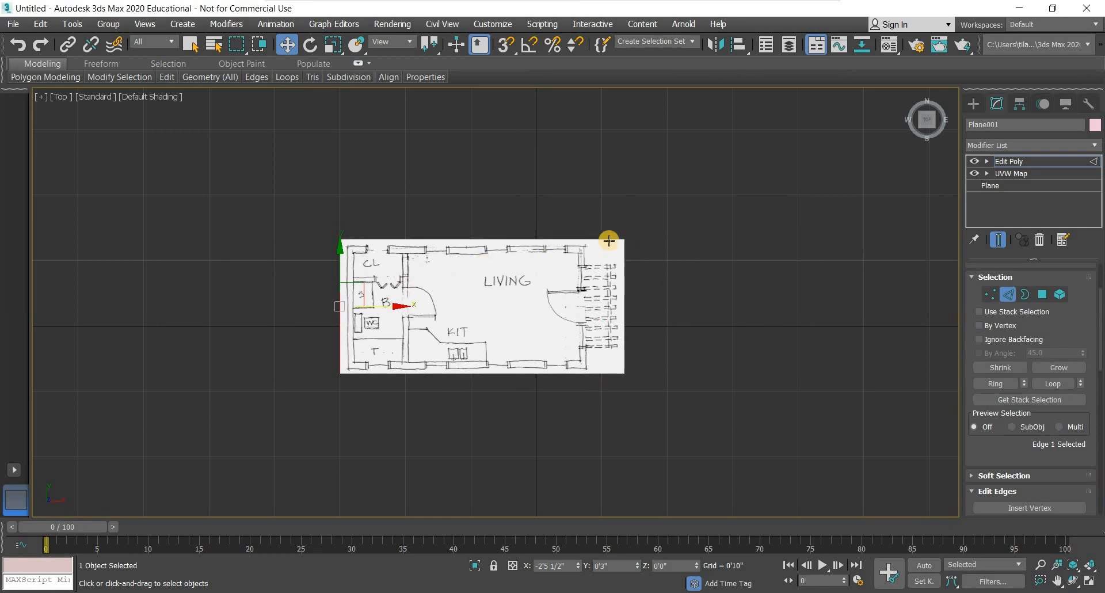
click(1086, 583)
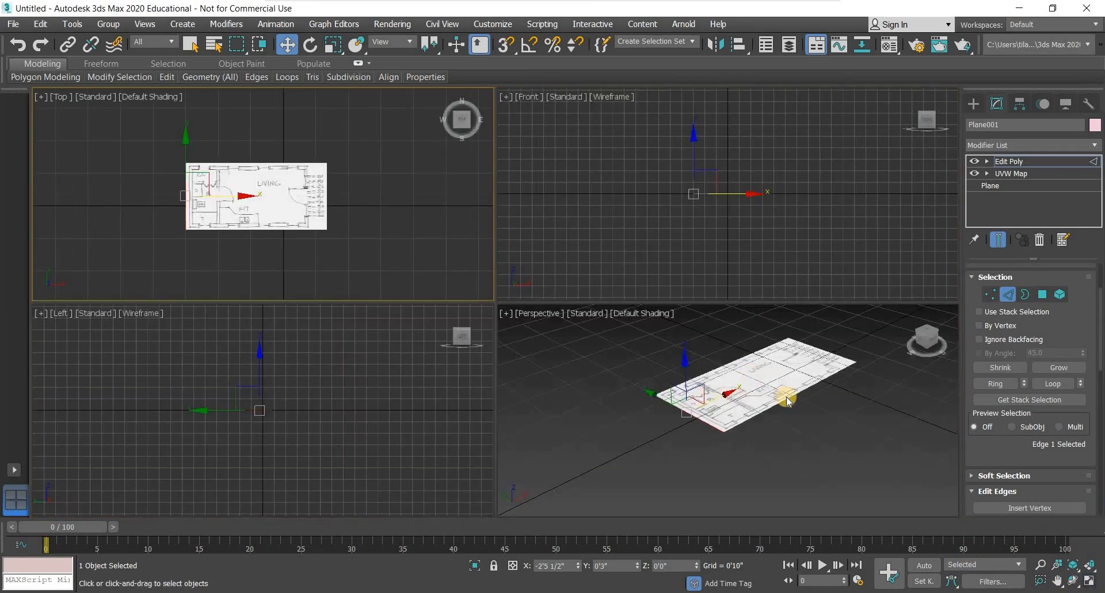
scroll(793, 387, up, 5)
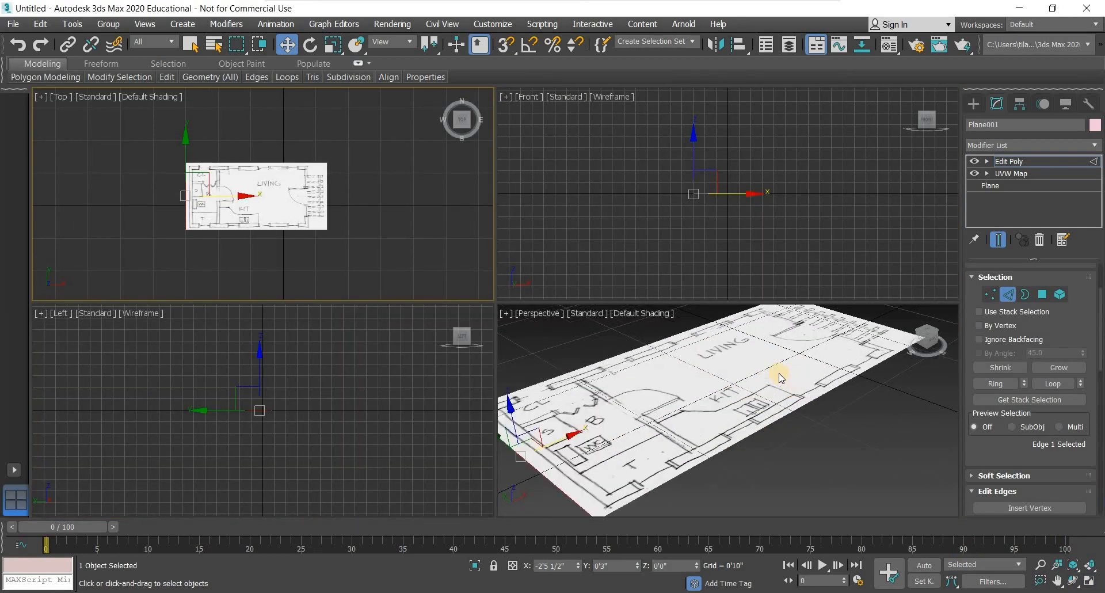
mouse_move(755, 397)
alt+middle_down()
mouse_move(804, 378)
mouse_move(701, 391)
mouse_move(685, 414)
mouse_move(774, 385)
mouse_move(734, 391)
alt+middle_up()
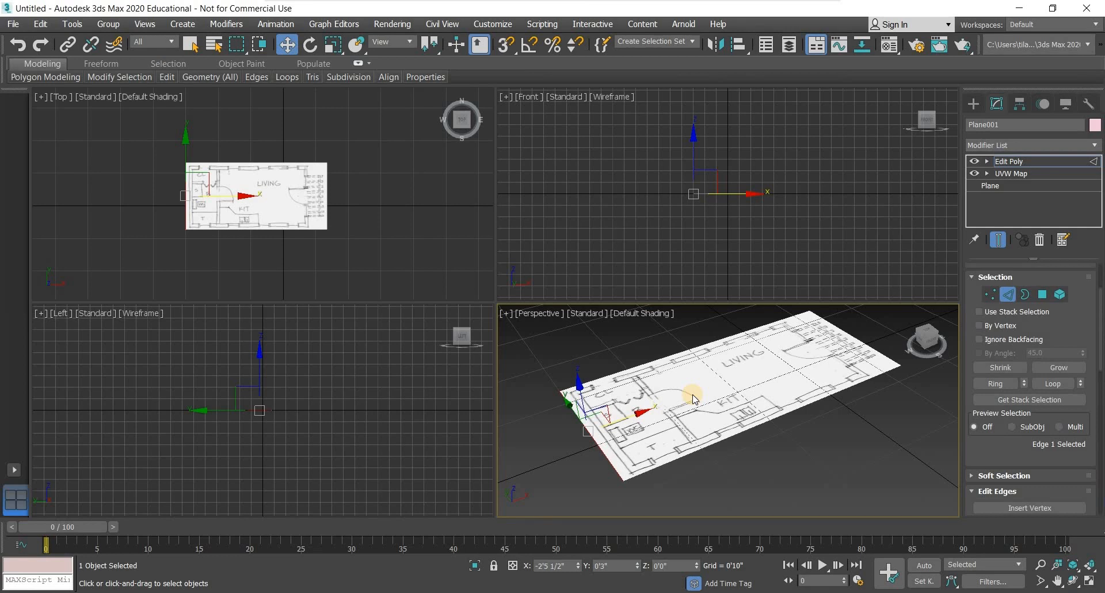
Create a box over the entrance door opening in the plan, about 0'4 1/2" long, 0'0 1/2" wide and 1'1 1/2" high.
click(968, 105)
click(1002, 187)
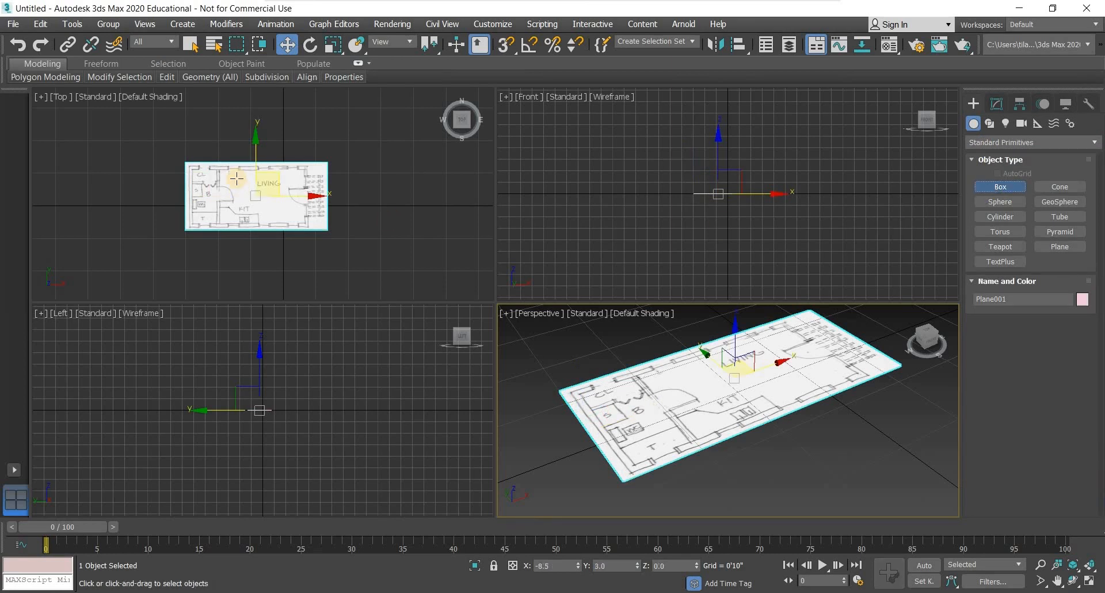
scroll(323, 212, up, 5)
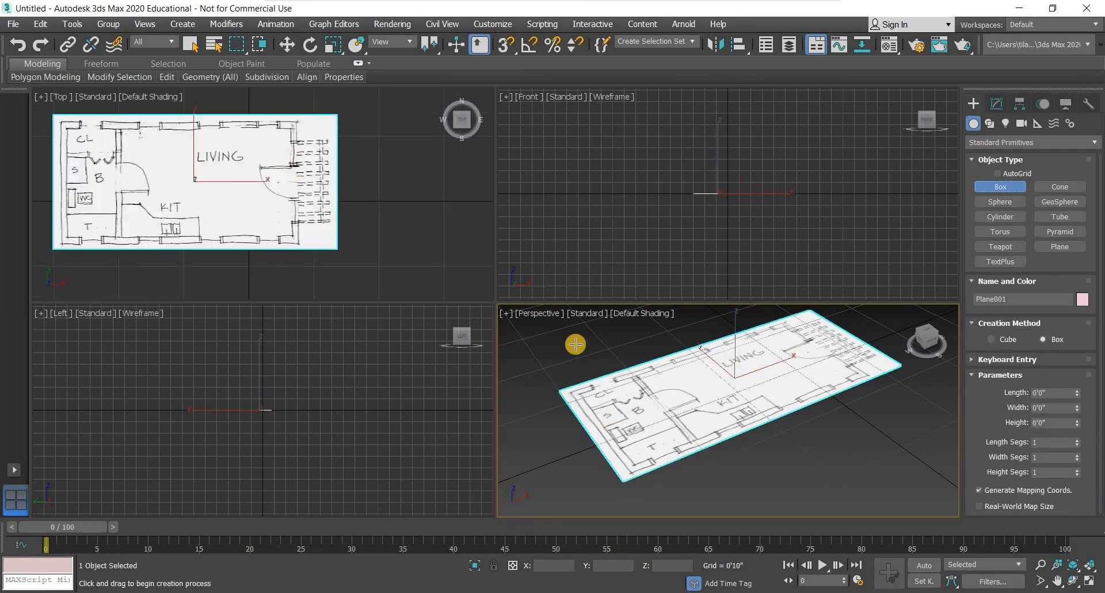
click(1090, 583)
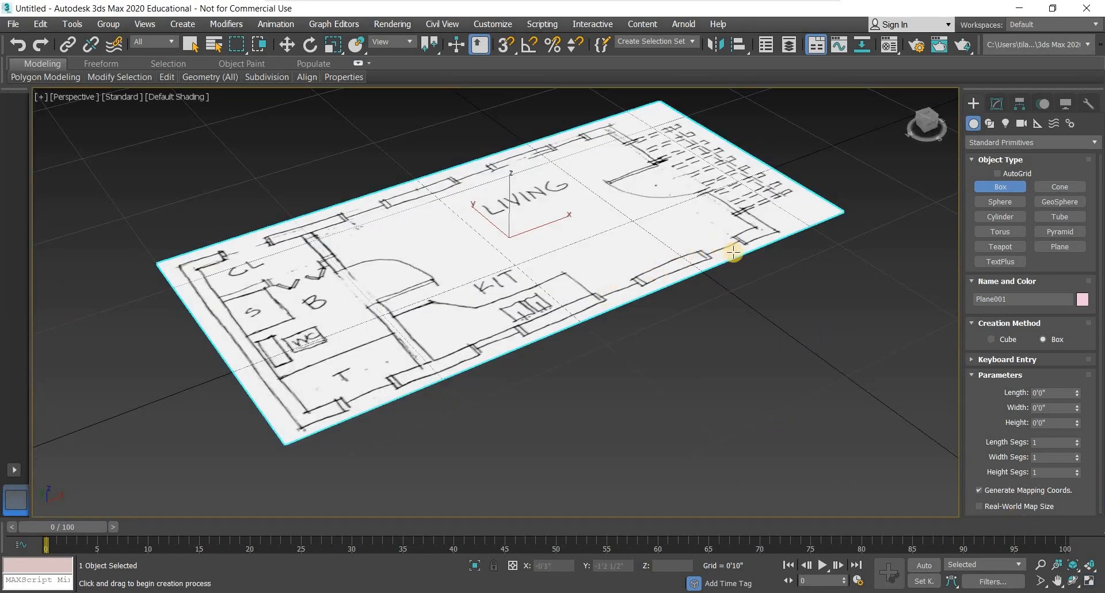
key(alt+w)
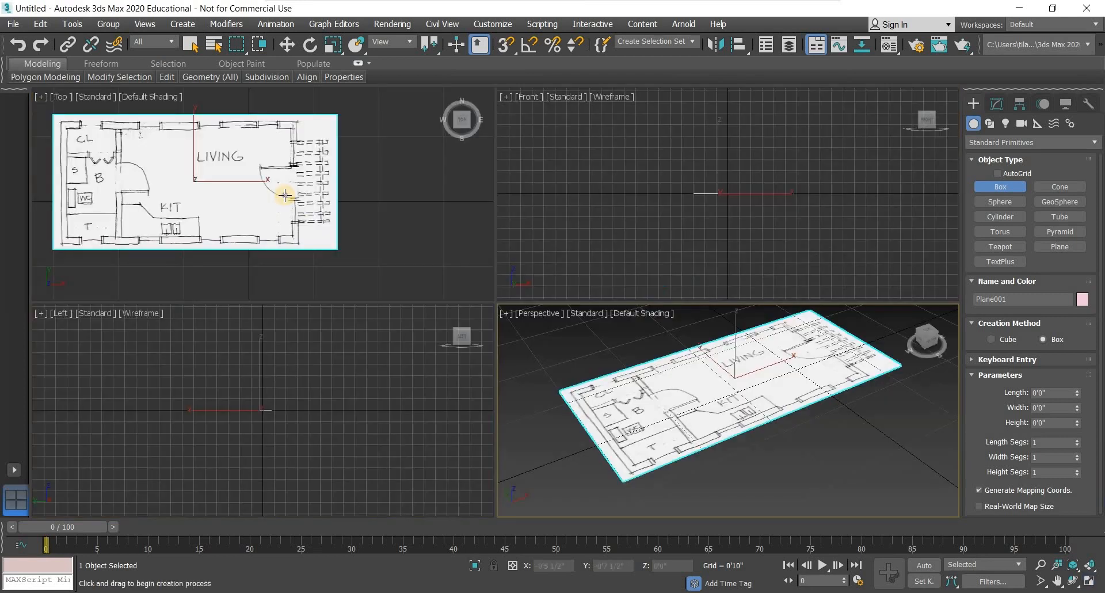
click(1090, 582)
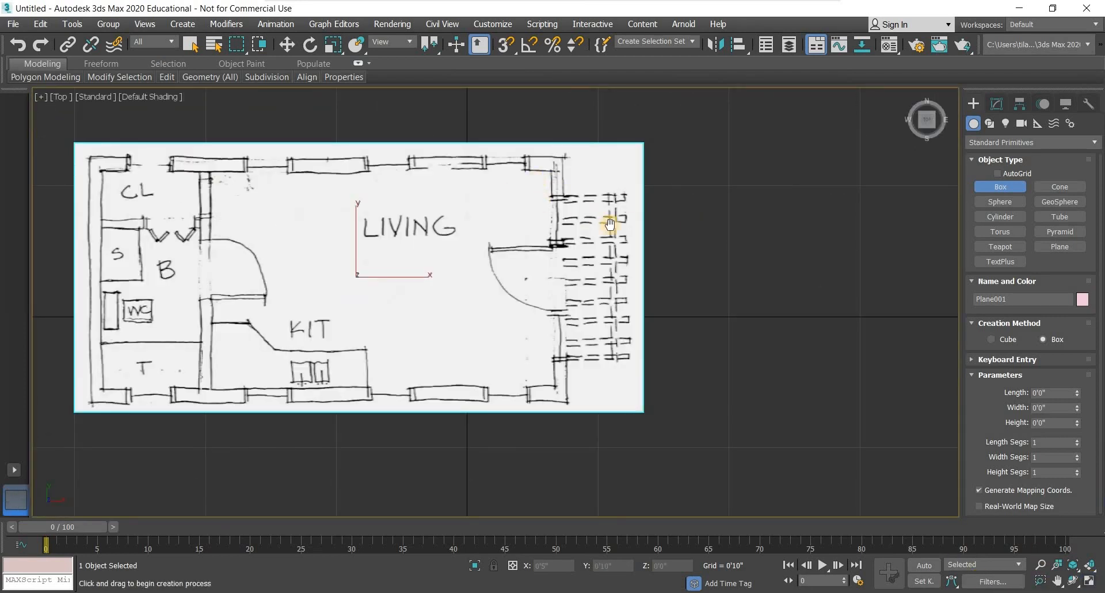
scroll(636, 294, up, 3)
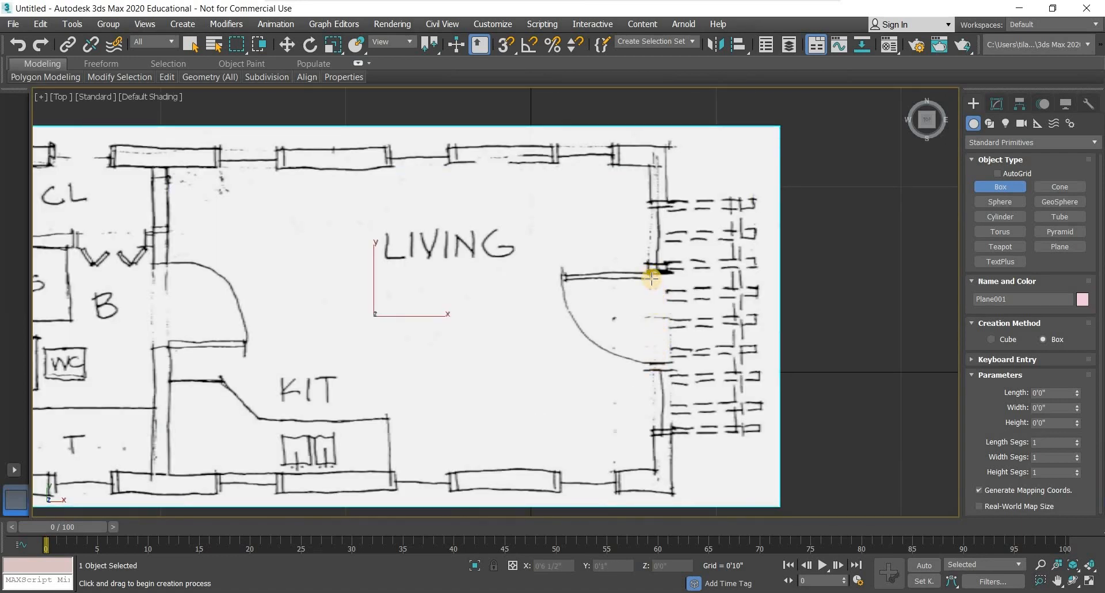
drag(651, 274, 667, 361)
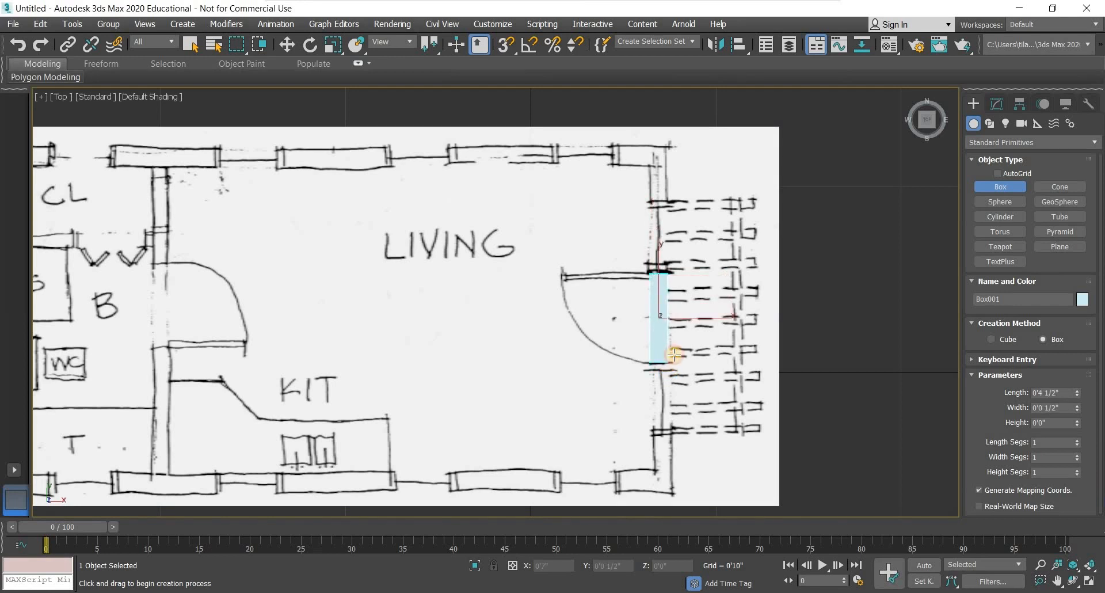
click(595, 105)
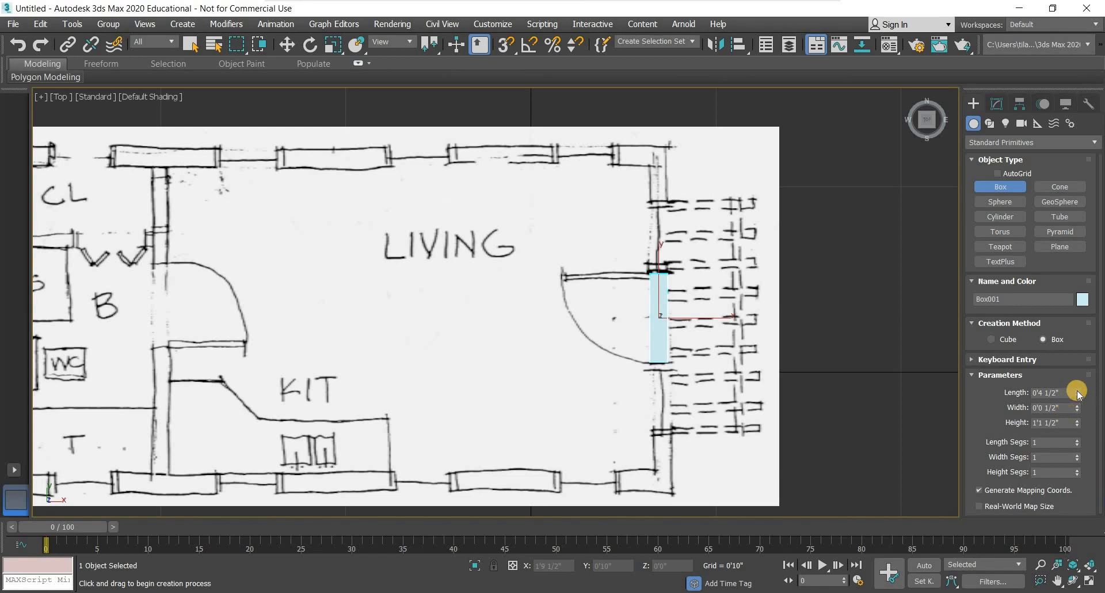
Set the door reference box's length to 3'.
mouse_move(1077, 391)
mouse_down()
mouse_move(1076, 370)
mouse_move(1086, 399)
mouse_up()
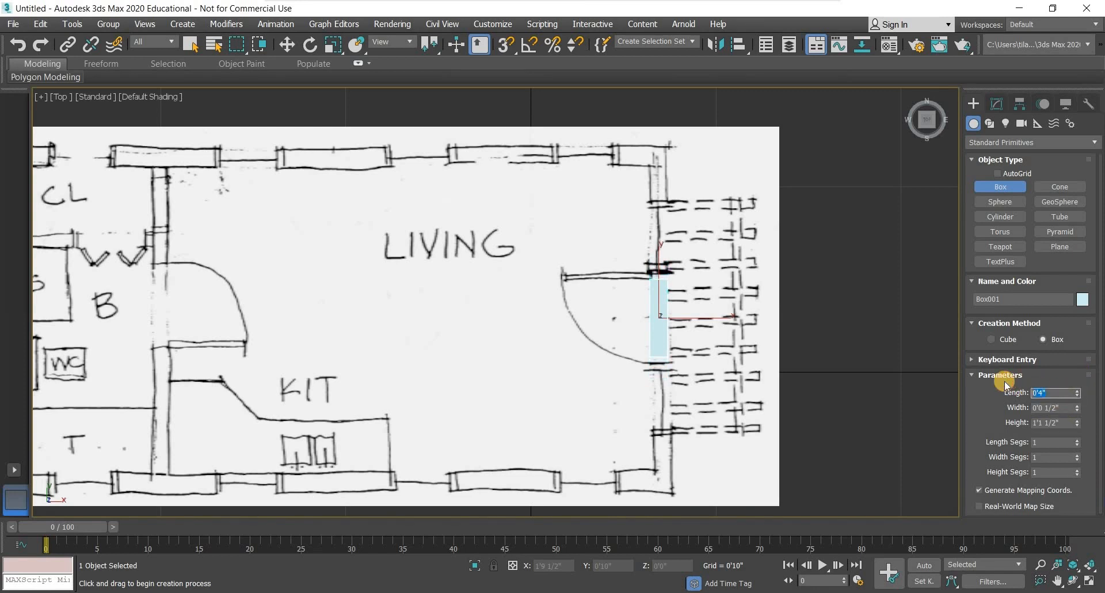
text(3')
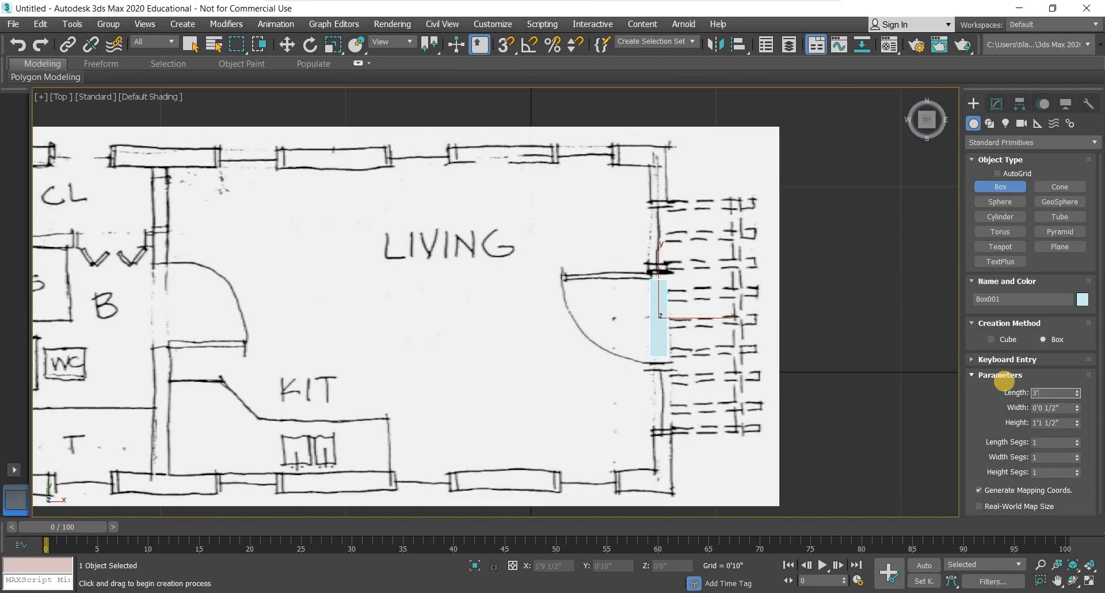
key(Return)
scroll(673, 260, down, 3)
scroll(673, 261, down, 2)
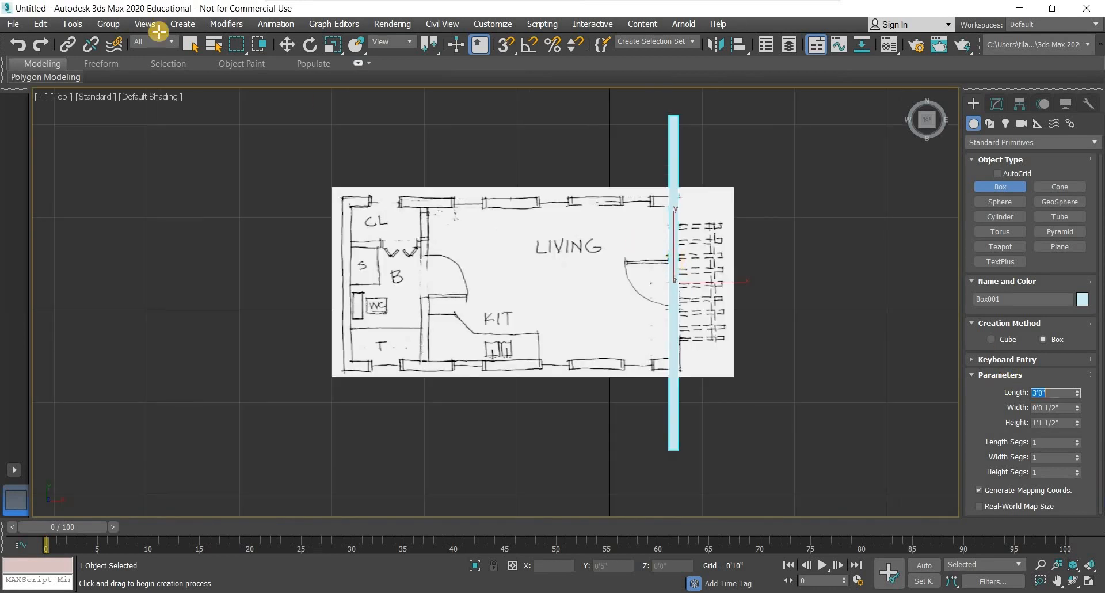
Move the reference box up along Y until its lower end meets the lower jamb of the entrance door opening.
key(w)
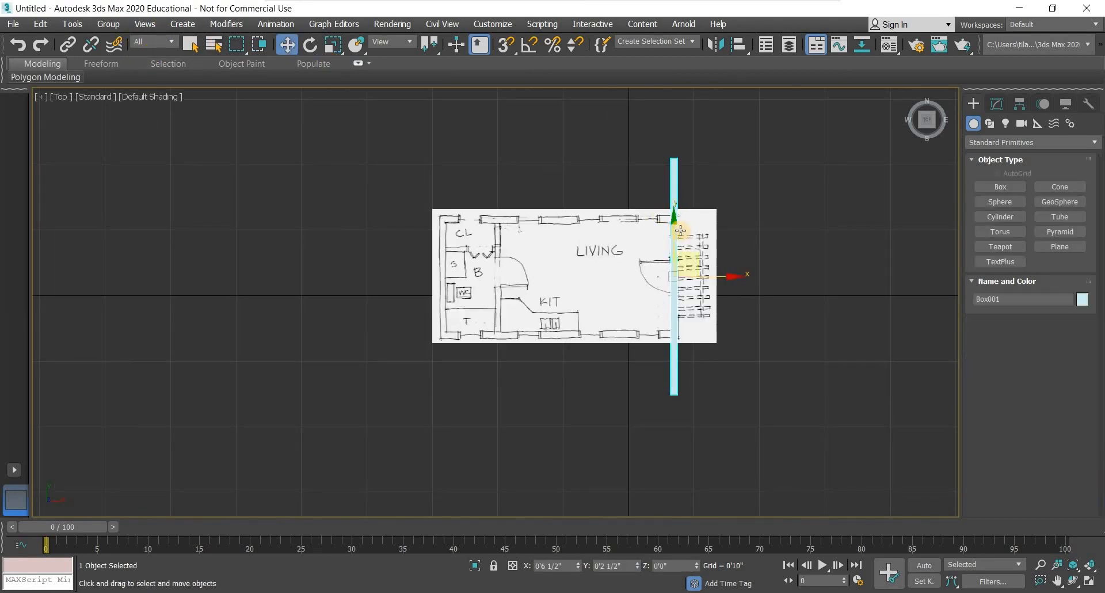
drag(690, 153, 689, 116)
click(675, 255)
scroll(669, 252, up, 4)
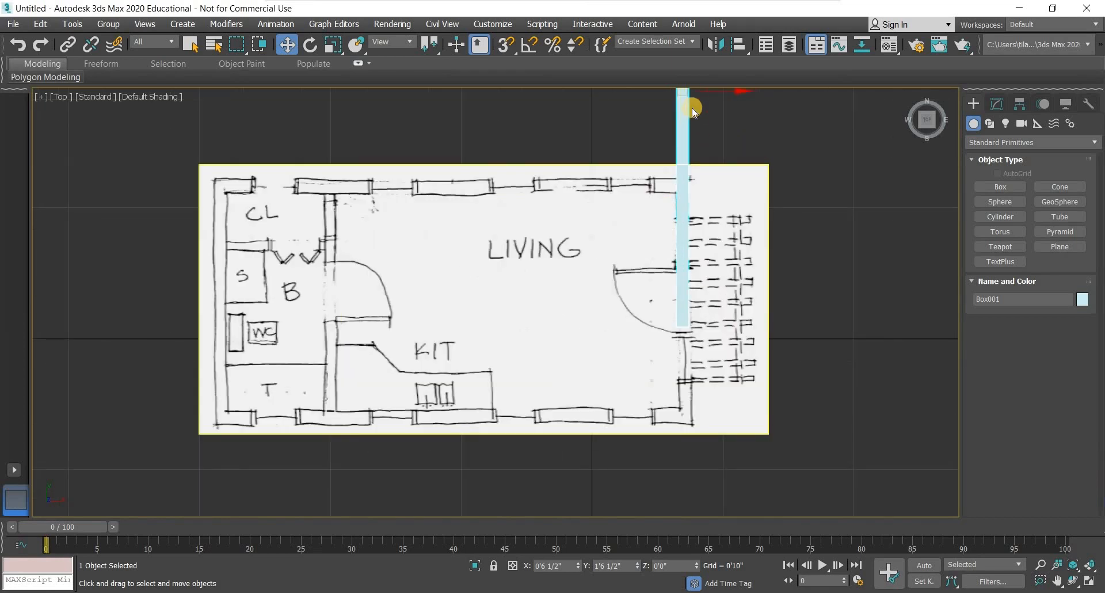
scroll(693, 121, down, 2)
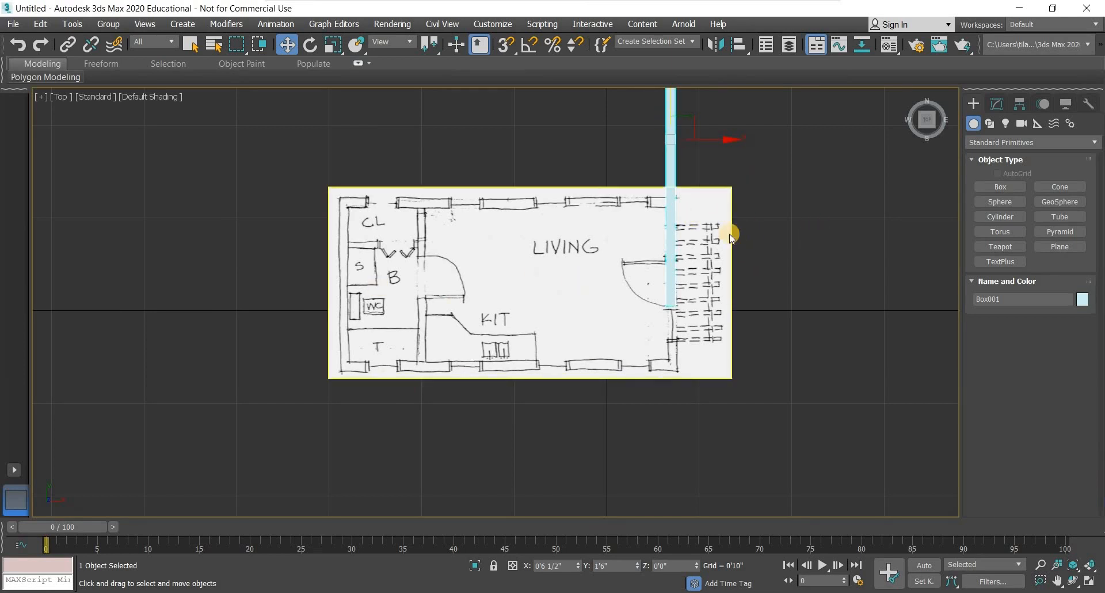
Move only the floor plan plane's pivot to the reference box's lower end at the lower door jamb, and leave pivot editing.
click(728, 229)
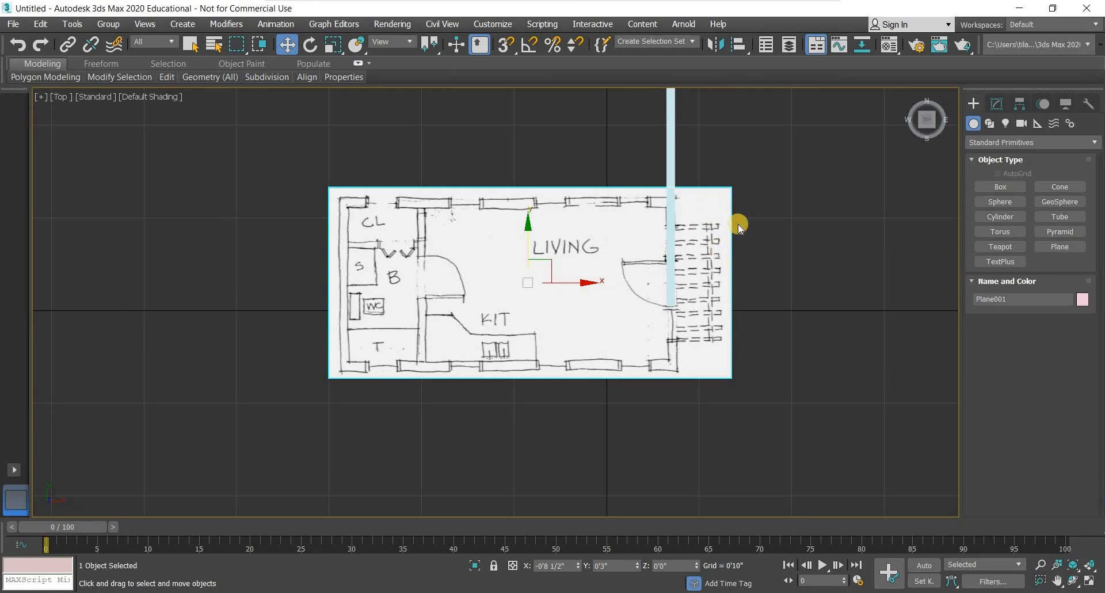
click(1018, 106)
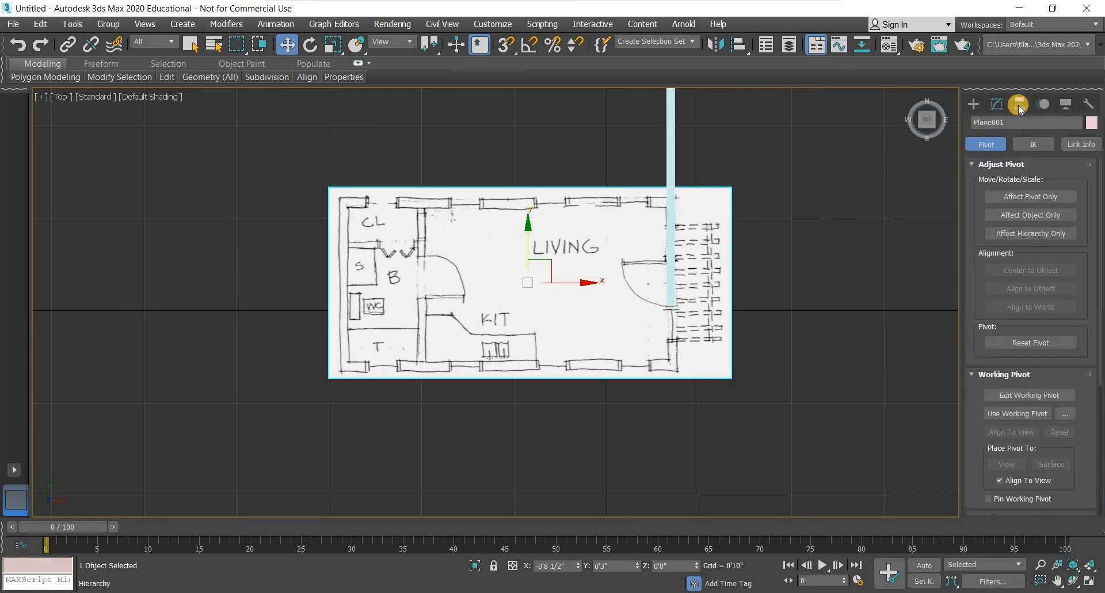
click(1019, 203)
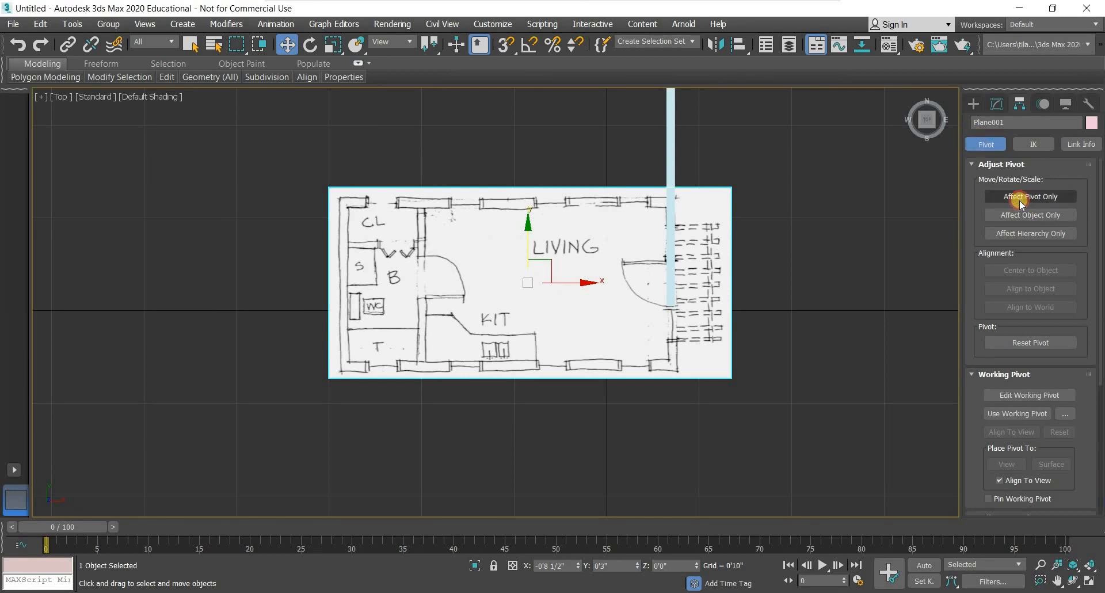
click(538, 281)
drag(532, 280, 673, 302)
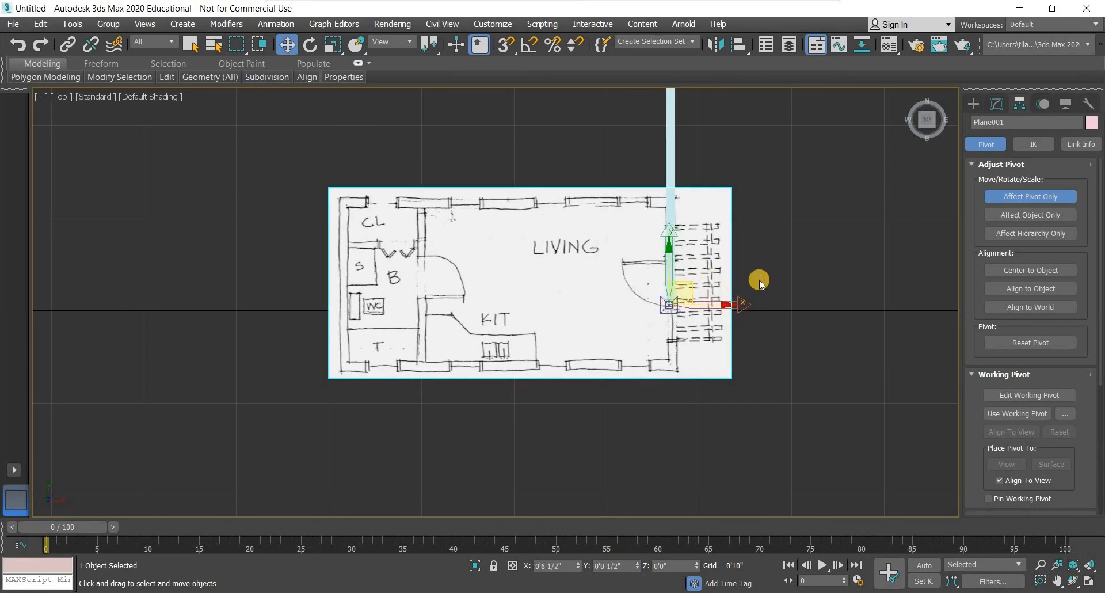
click(971, 103)
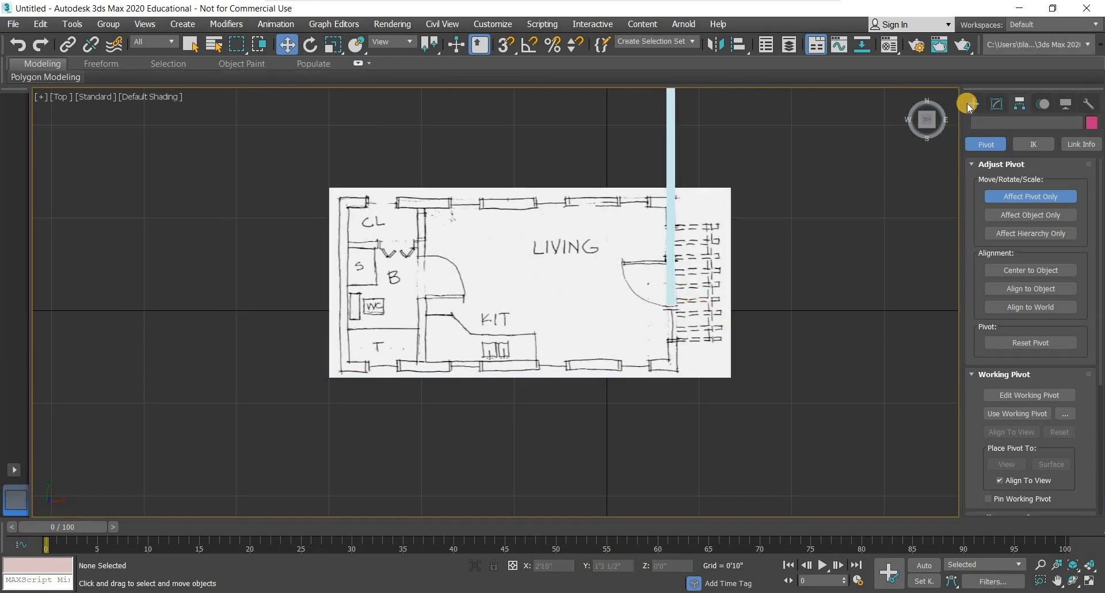
Scale the floor plan plane uniformly to about 752% so the entrance door opening matches the length of the 3' reference box.
click(724, 202)
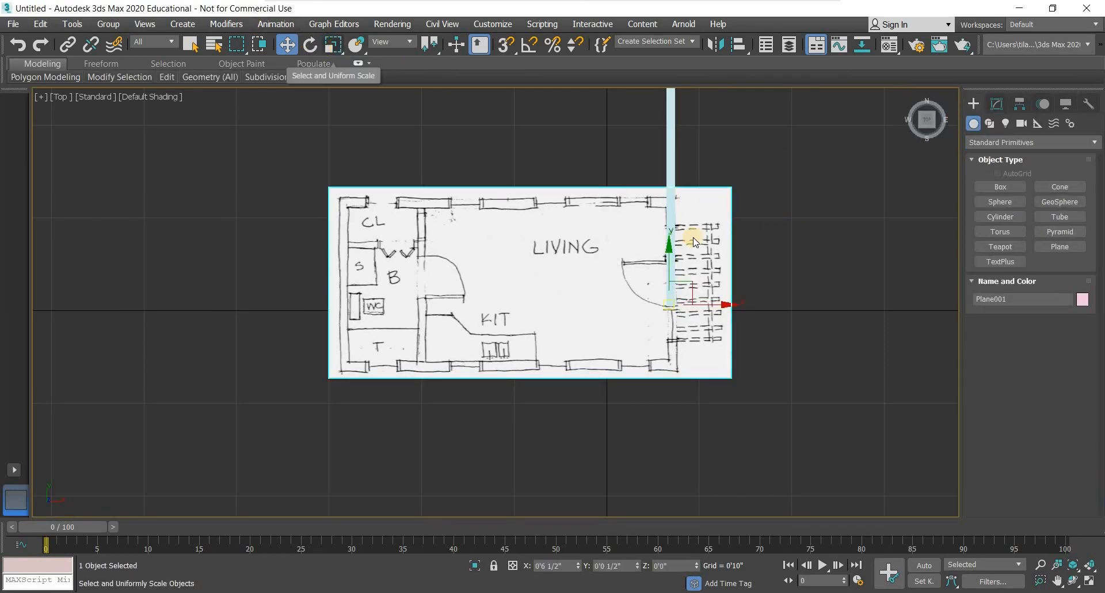
click(335, 45)
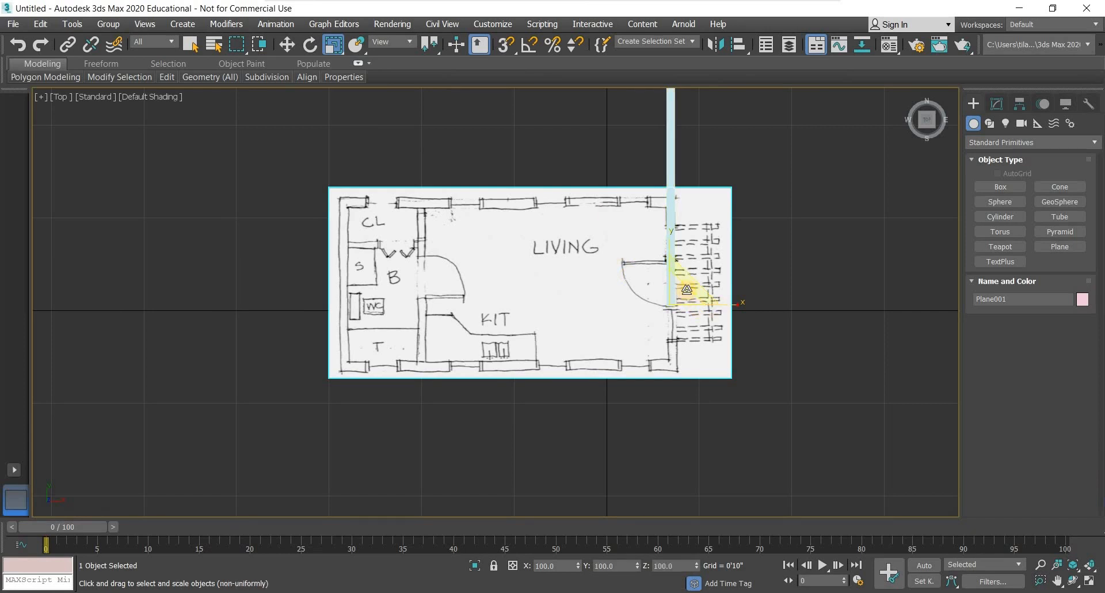
drag(682, 288, 727, 207)
scroll(725, 208, down, 4)
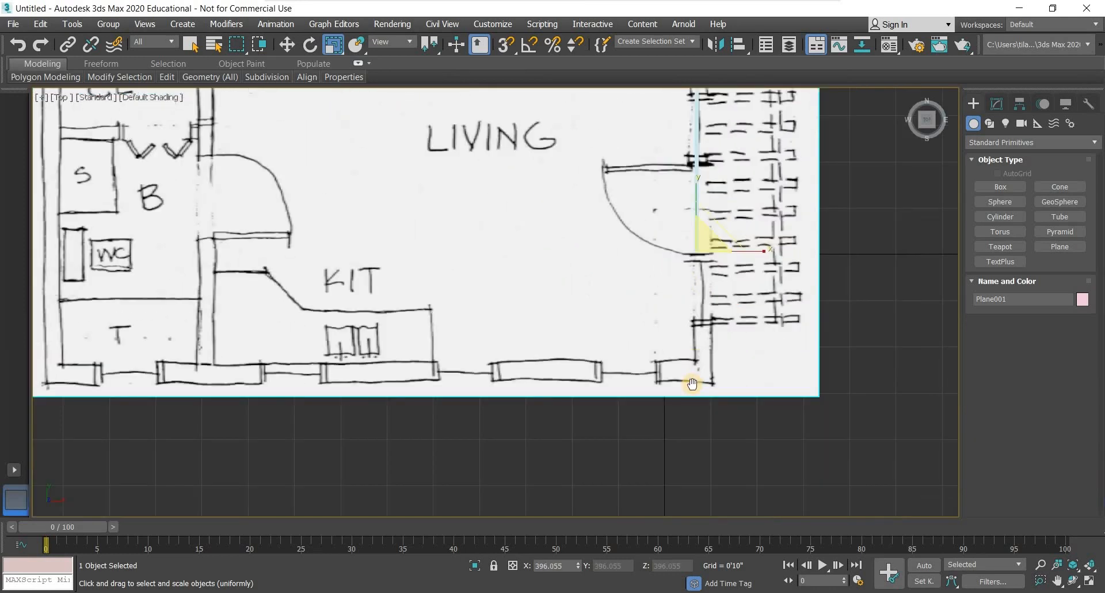
middle_drag(674, 223, 644, 386)
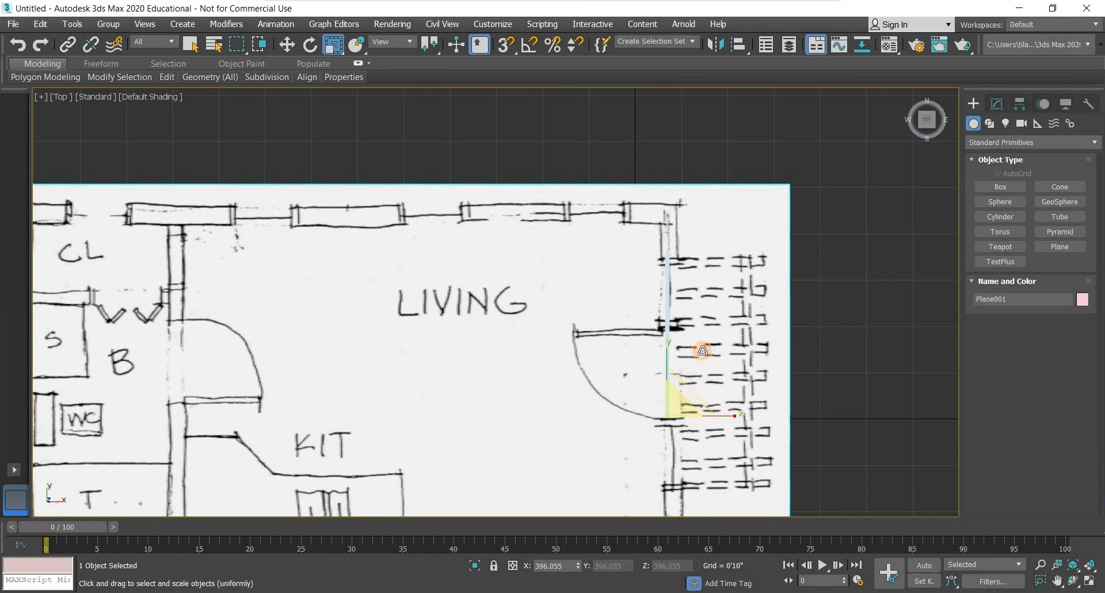
drag(703, 350, 702, 349)
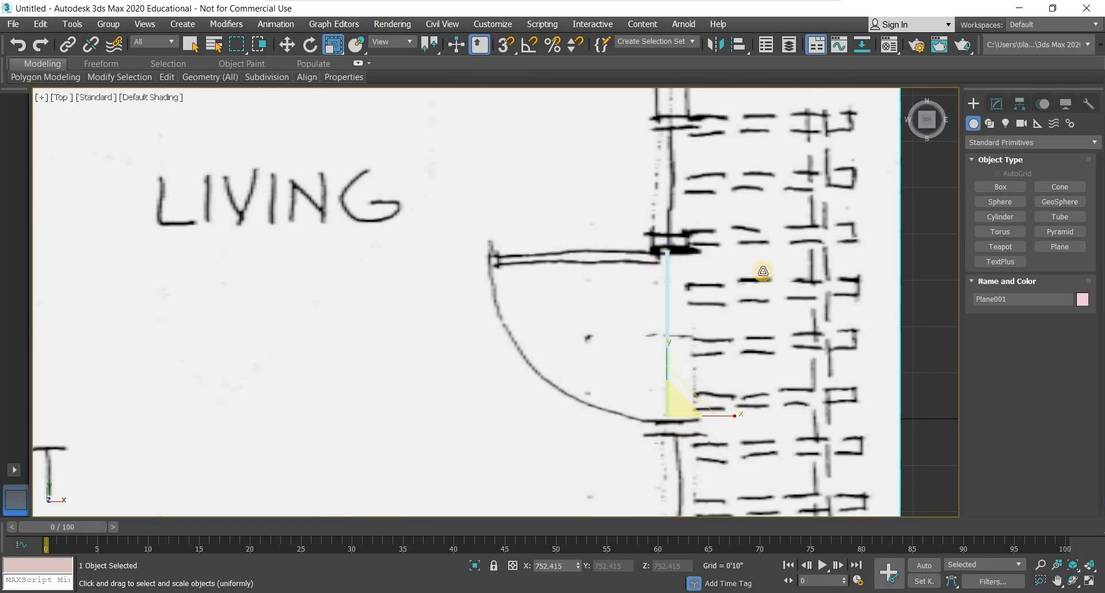
scroll(806, 310, down, 5)
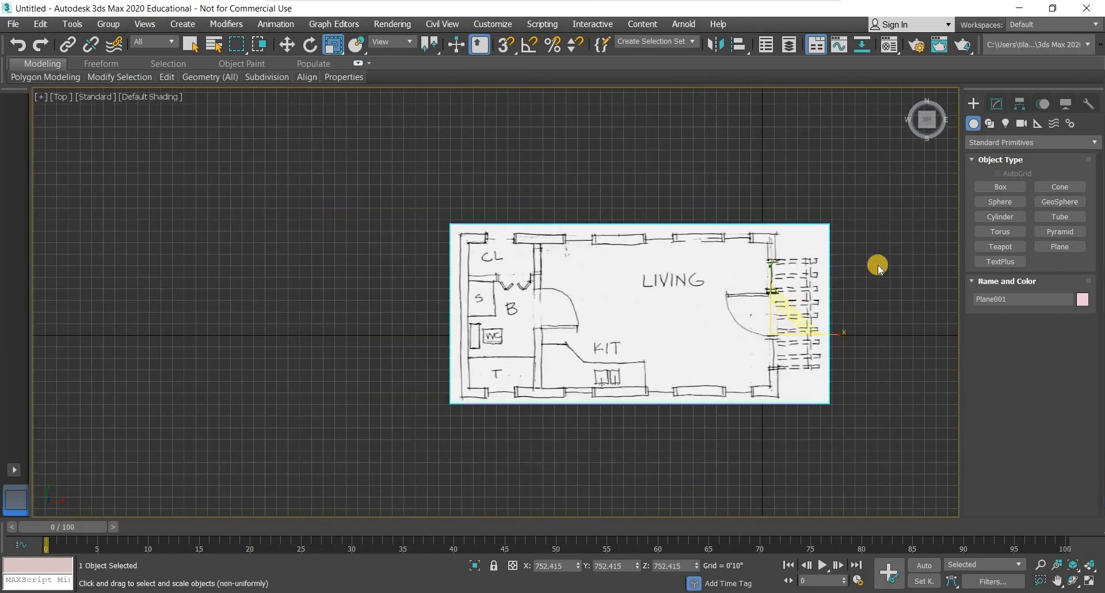
click(853, 332)
scroll(726, 292, up, 3)
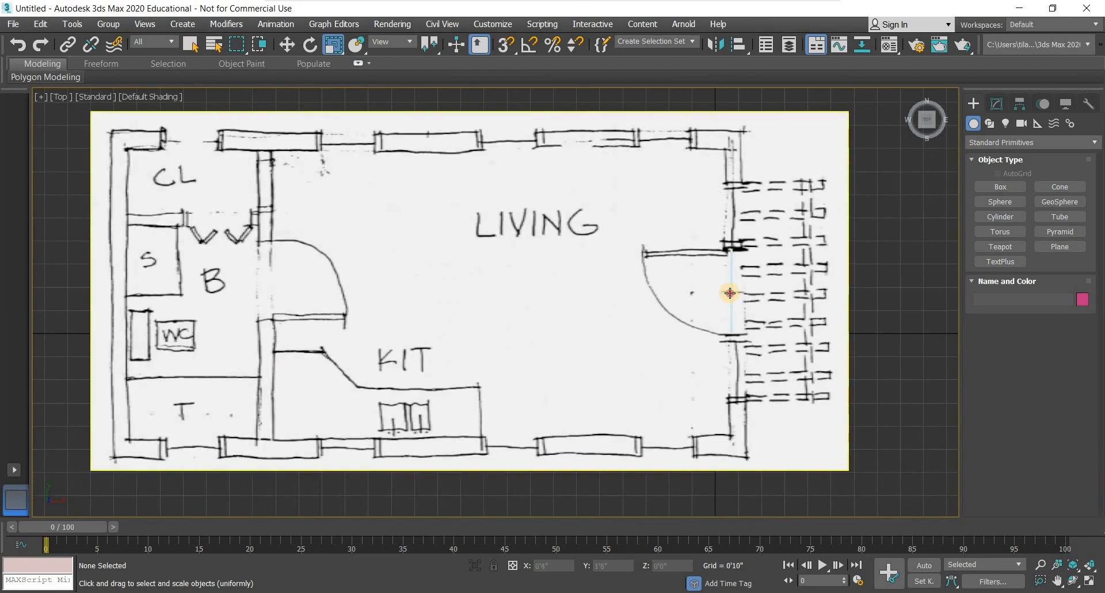
click(849, 276)
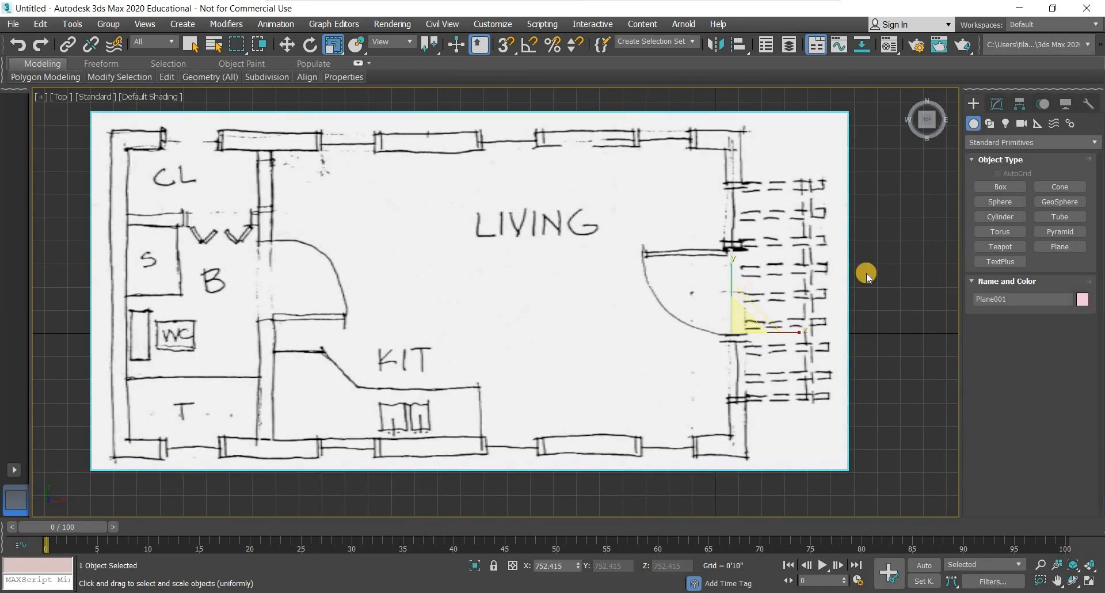
key(Delete)
key(ctrl+z)
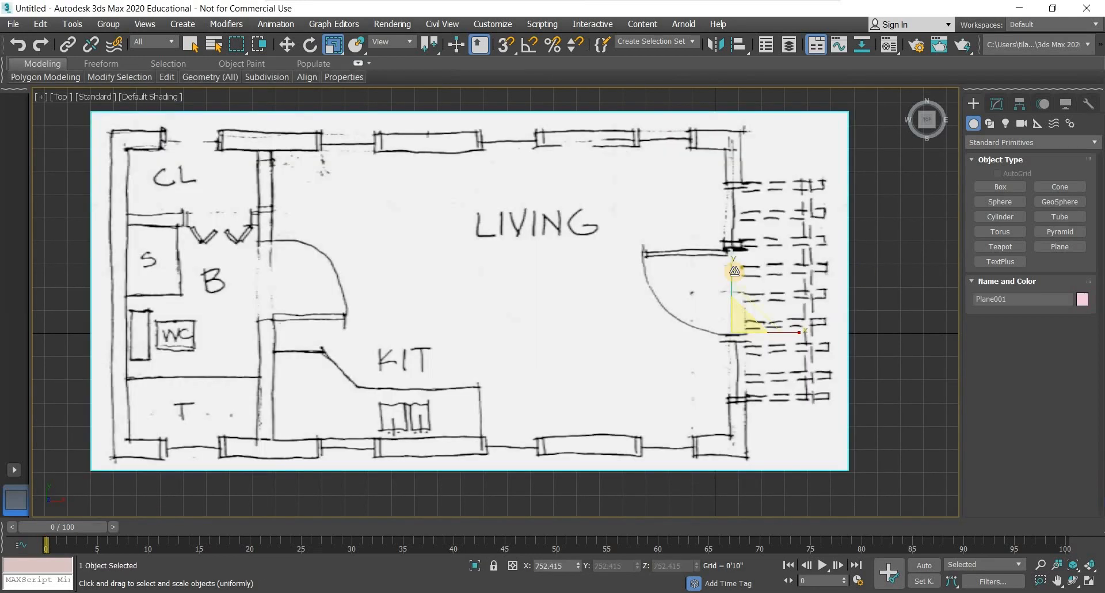
Delete the reference box from the entrance door opening, keep the floor plan plane, and clear the selection.
key(w)
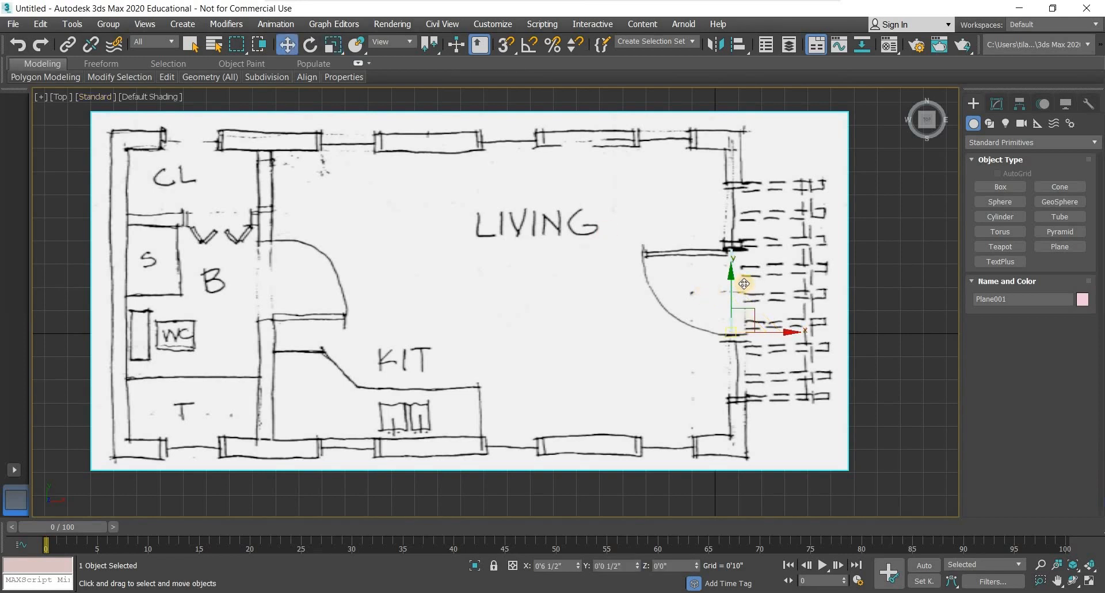
click(871, 342)
drag(631, 168, 872, 233)
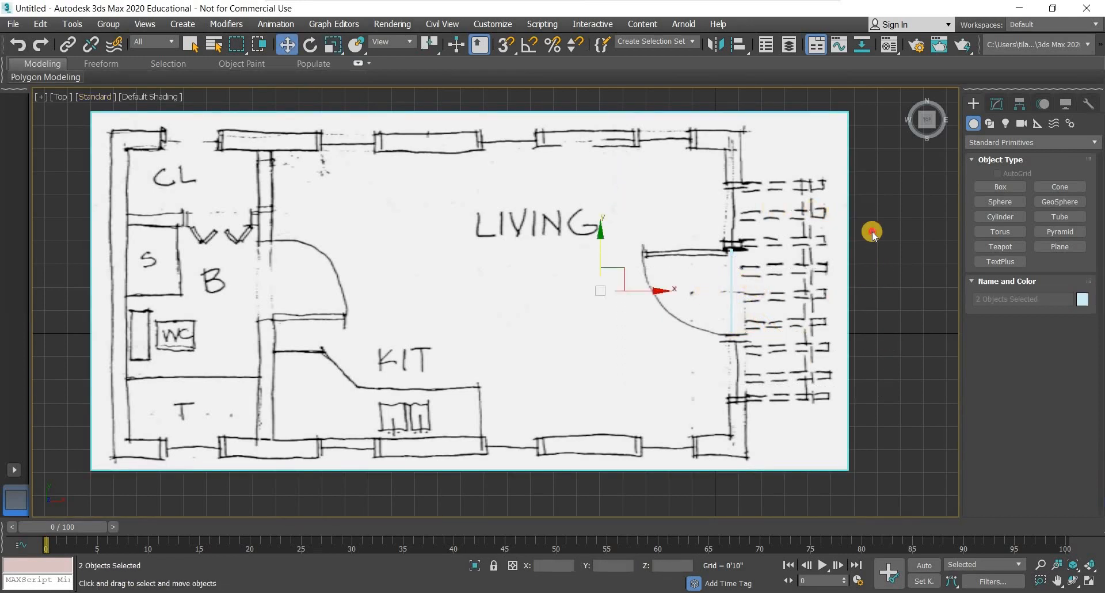
key(ctrl+d)
click(738, 256)
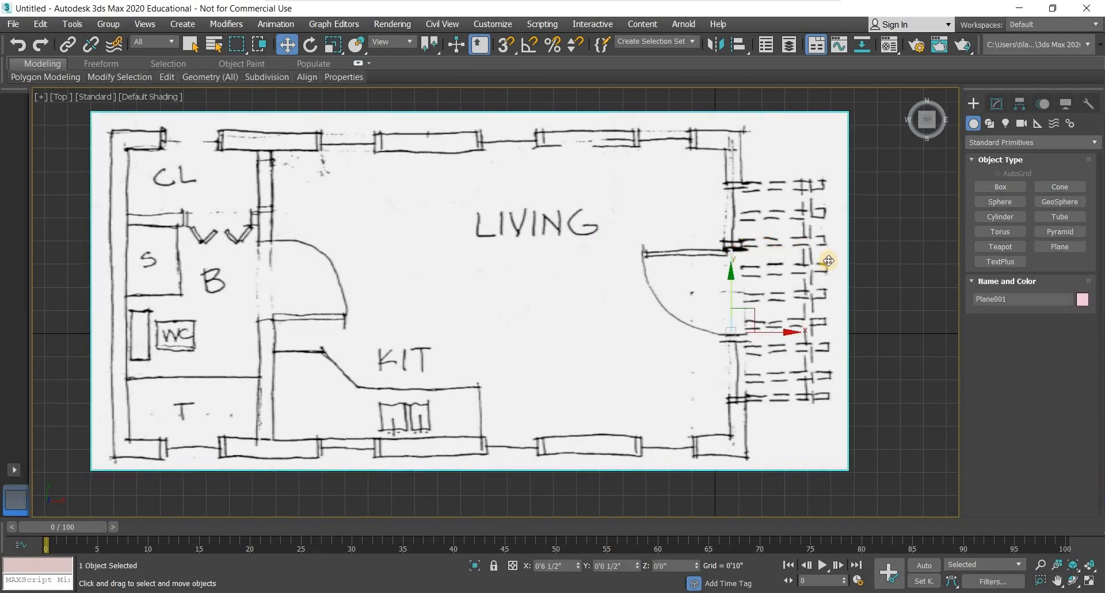
key(Delete)
key(ctrl+z)
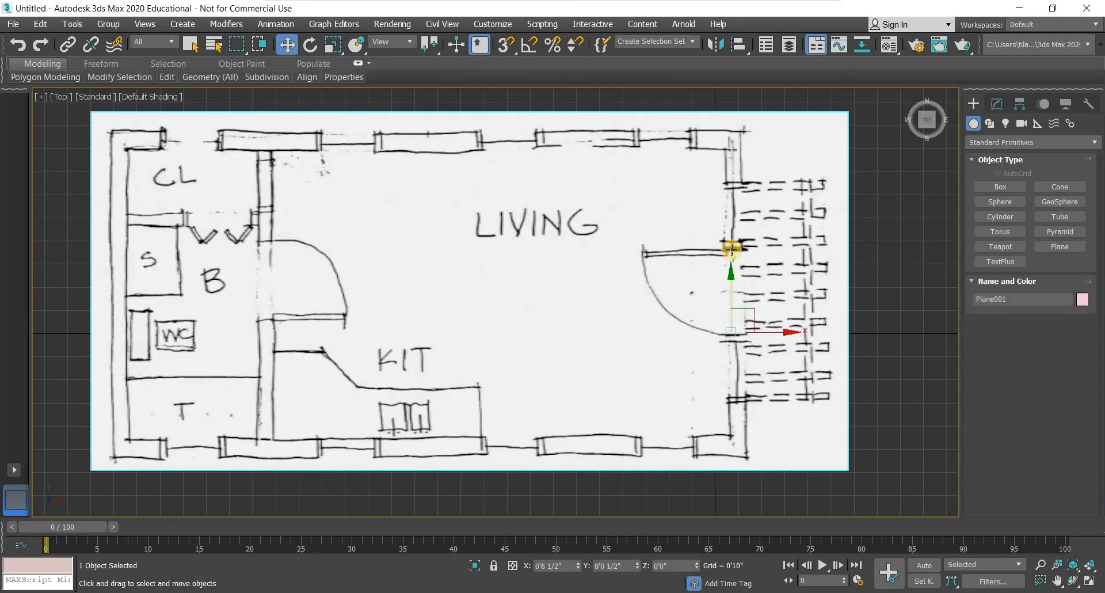
key(ctrl+d)
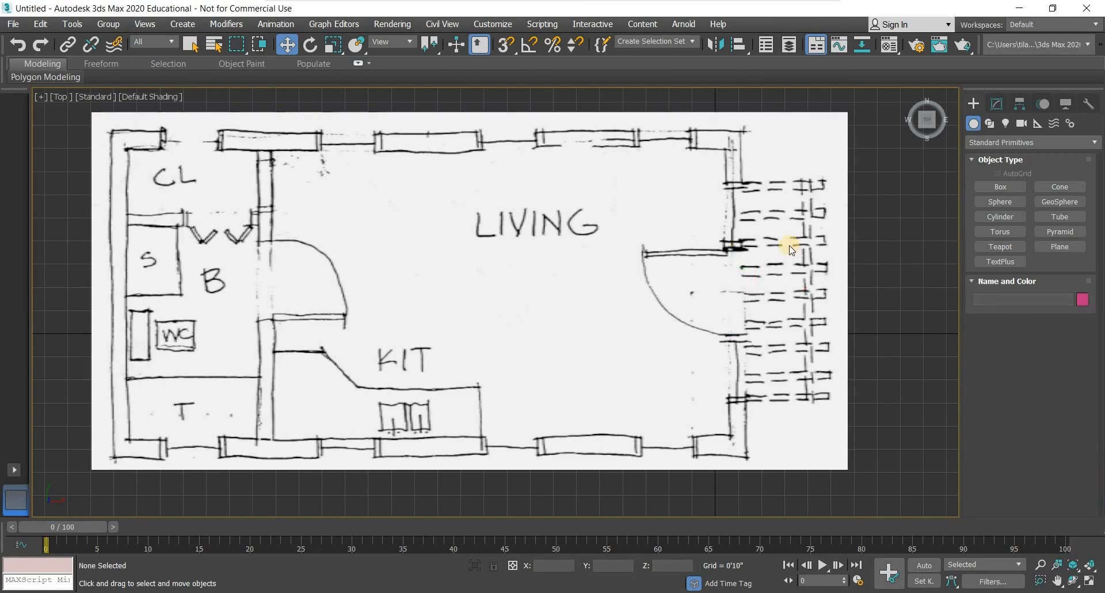
scroll(523, 252, down, 5)
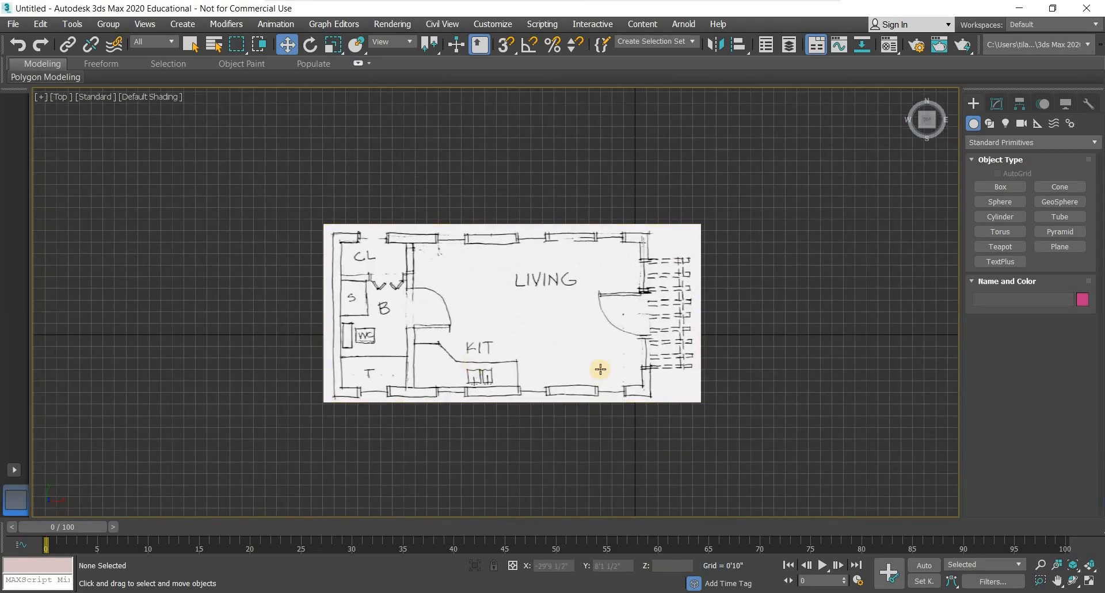